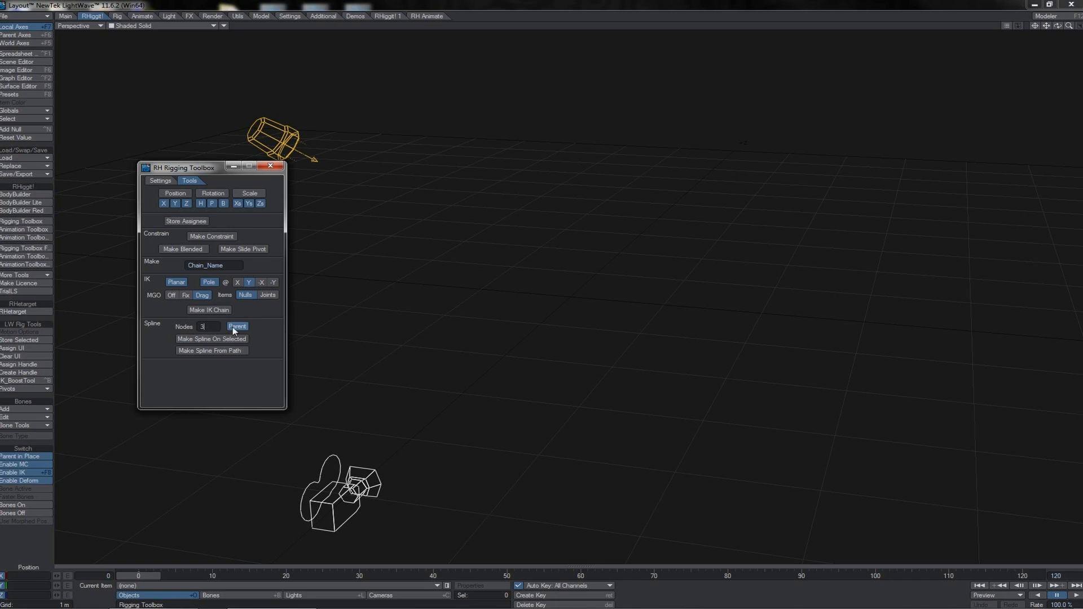
Make a 4-node spline named CamSpline on the camera, keeping the Parent option on
click(235, 328)
drag(225, 266, 182, 266)
text(C)
click(346, 489)
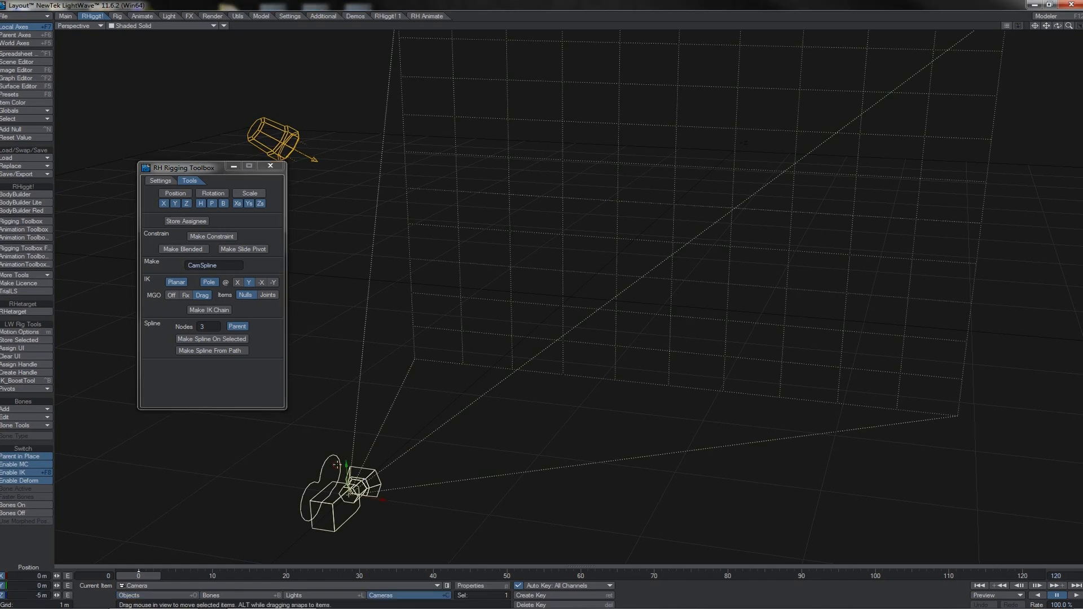
click(213, 329)
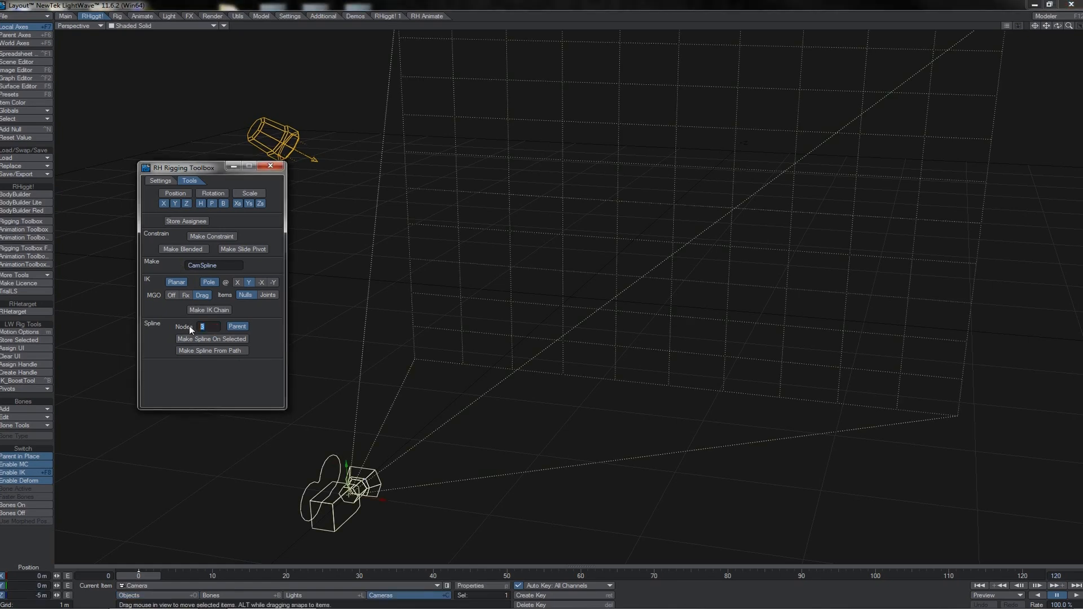
text(4)
click(208, 341)
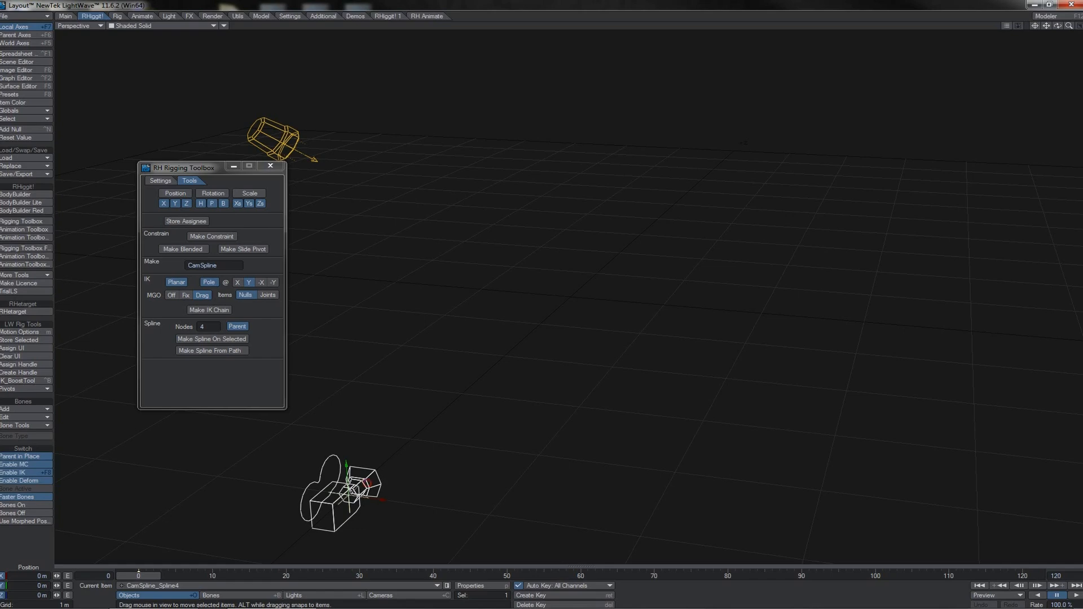
Reposition the CamSpline nodes to bend the path into a curve, and move the camera along it
drag(514, 347, 538, 326)
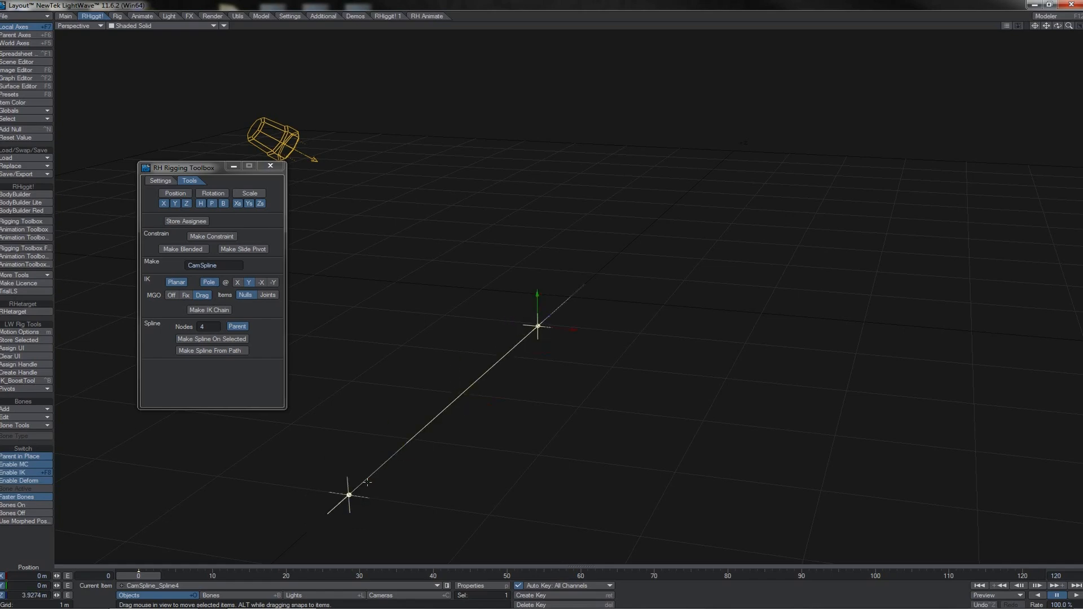
click(366, 482)
drag(426, 479, 556, 352)
key(shift+c)
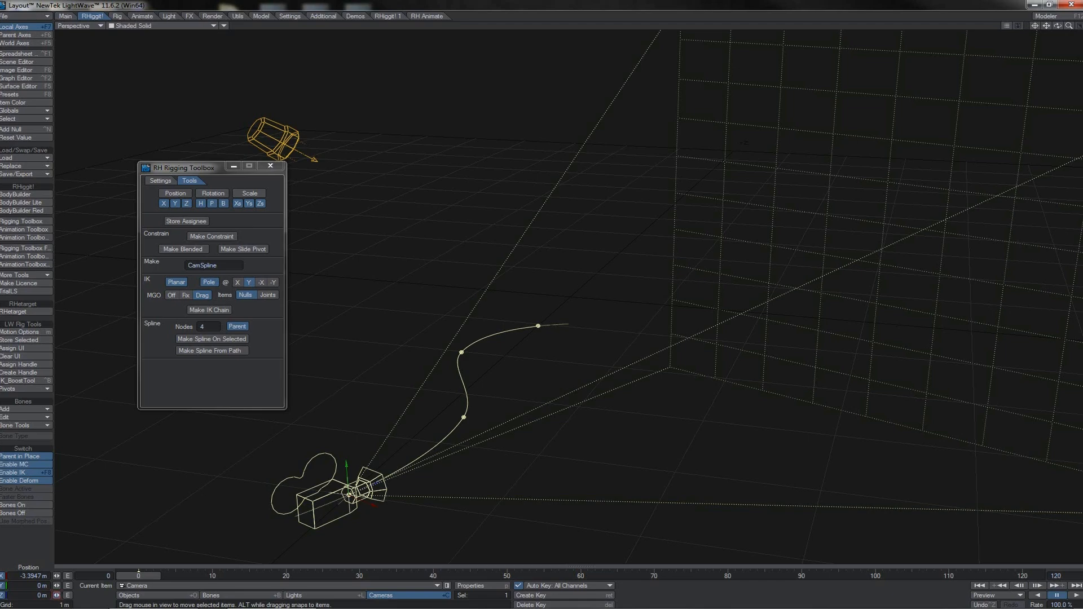
drag(282, 276, 406, 214)
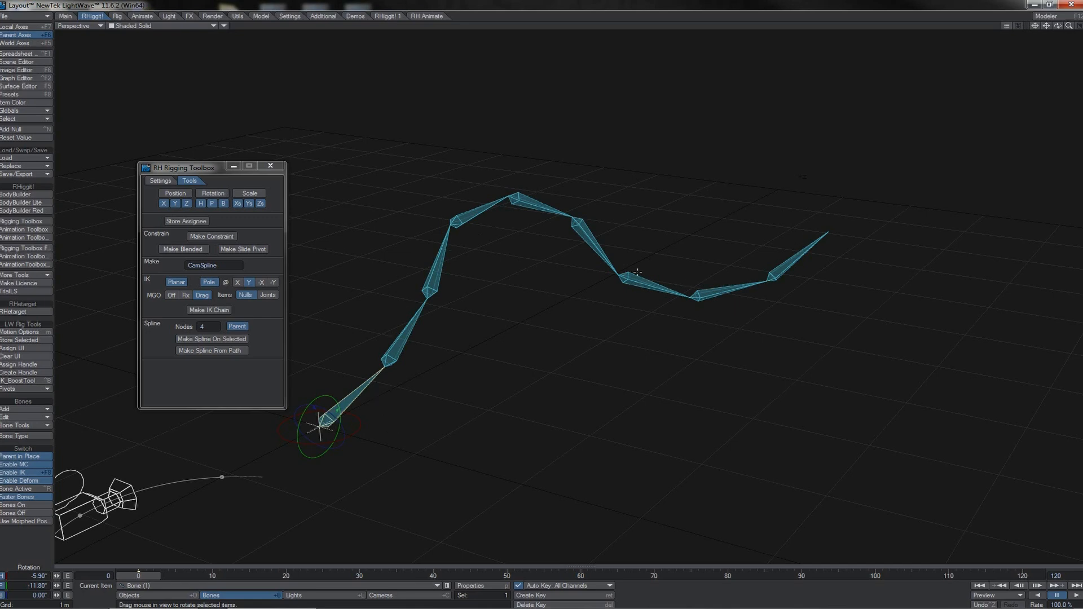
Make a 6-node spline named BoneSpline on the entire bone chain with the bank rotation channel off
double_click(354, 399)
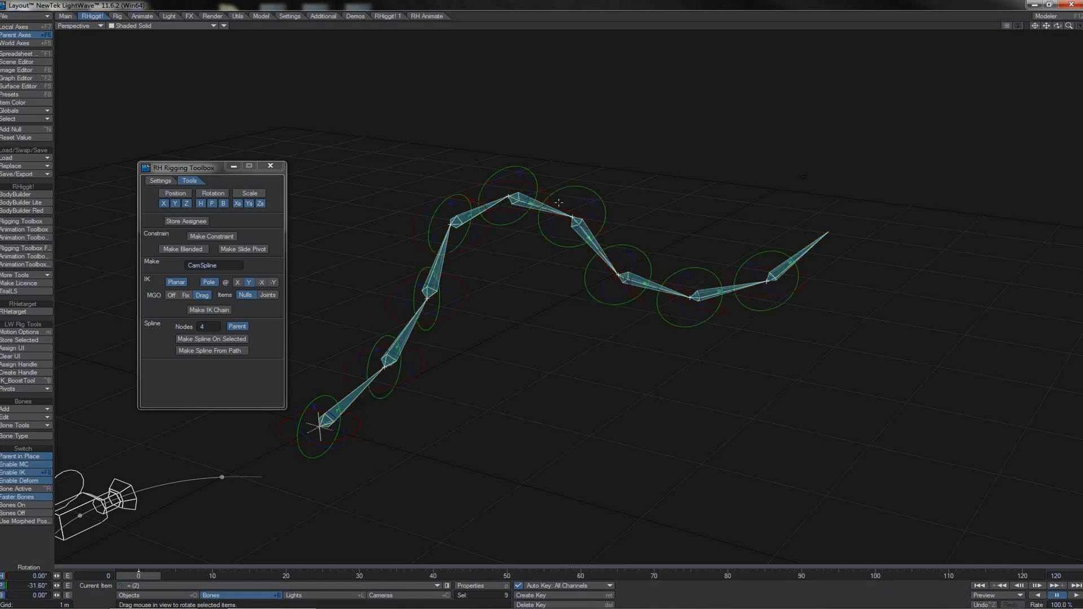
click(227, 205)
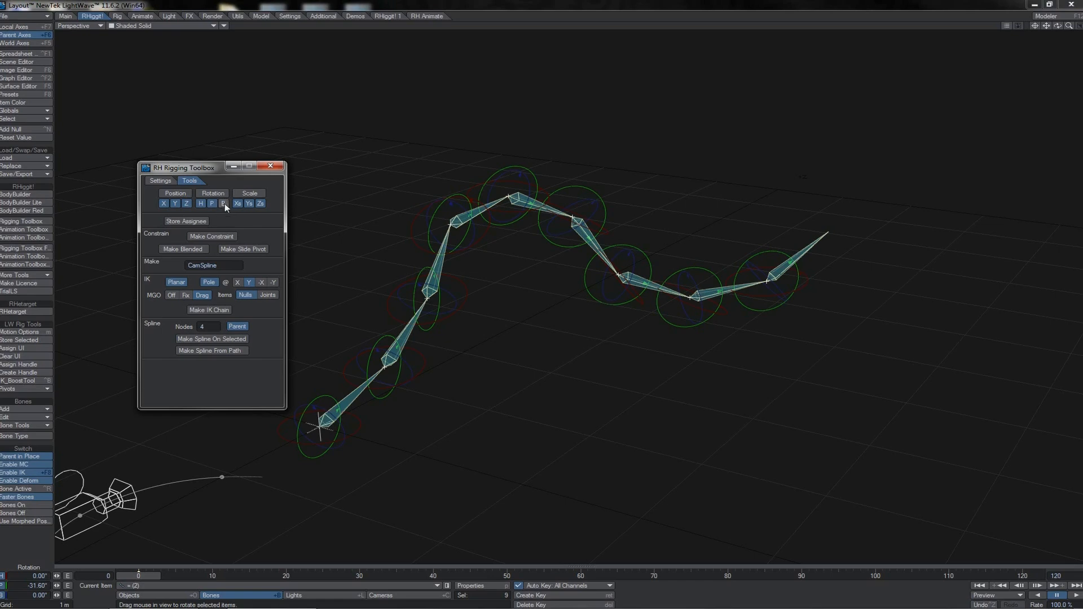
click(192, 326)
drag(202, 266, 187, 265)
click(206, 339)
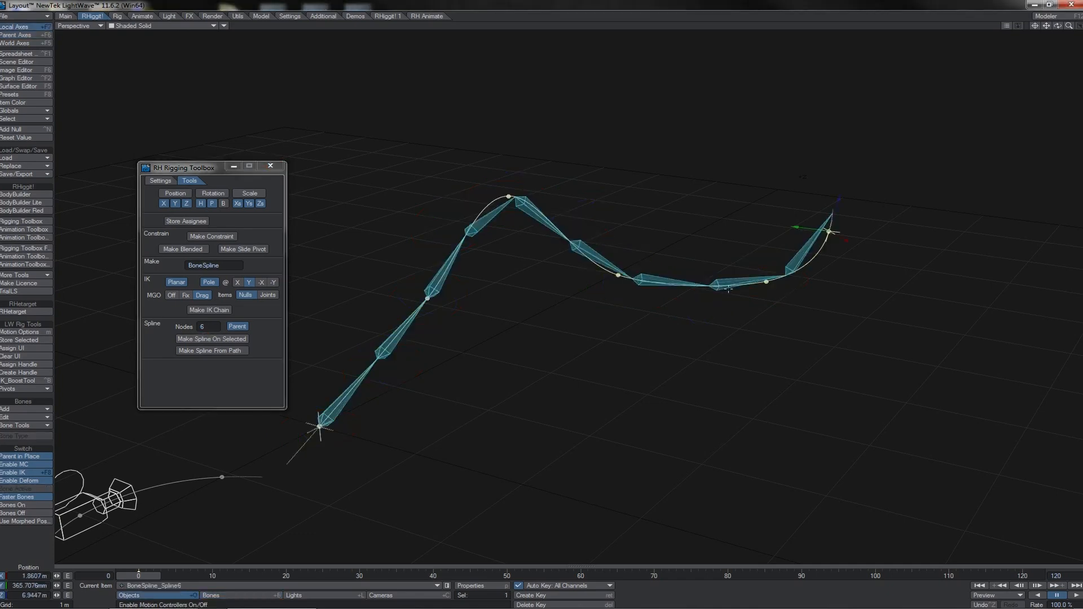
Select individual BoneSpline controls and move the third one to reshape the bone chain
key(Up)
key(Up)
key(Up)
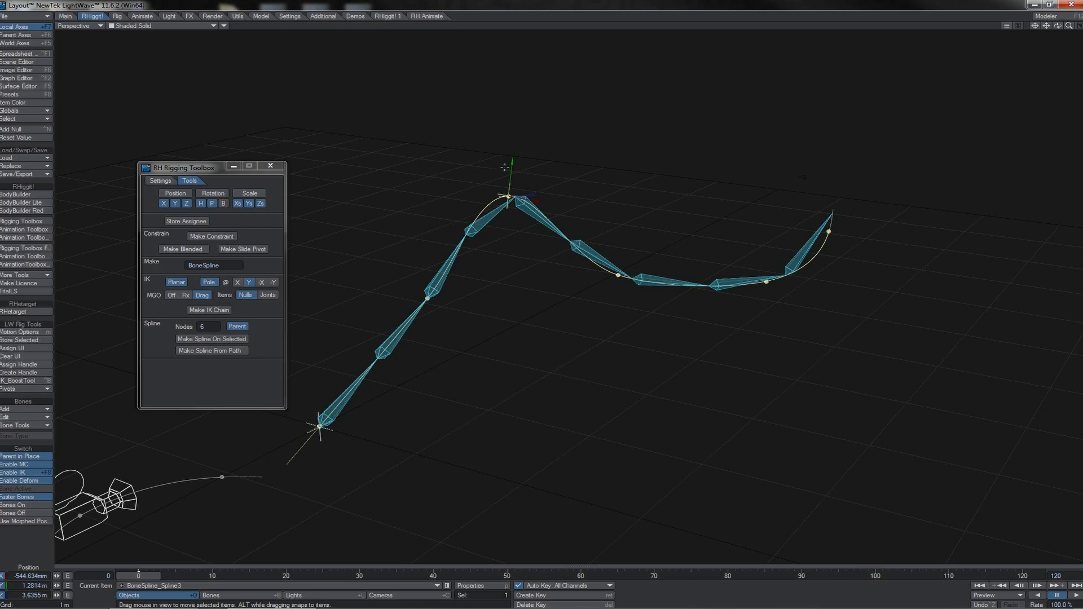
key(Down)
key(Up)
key(Up)
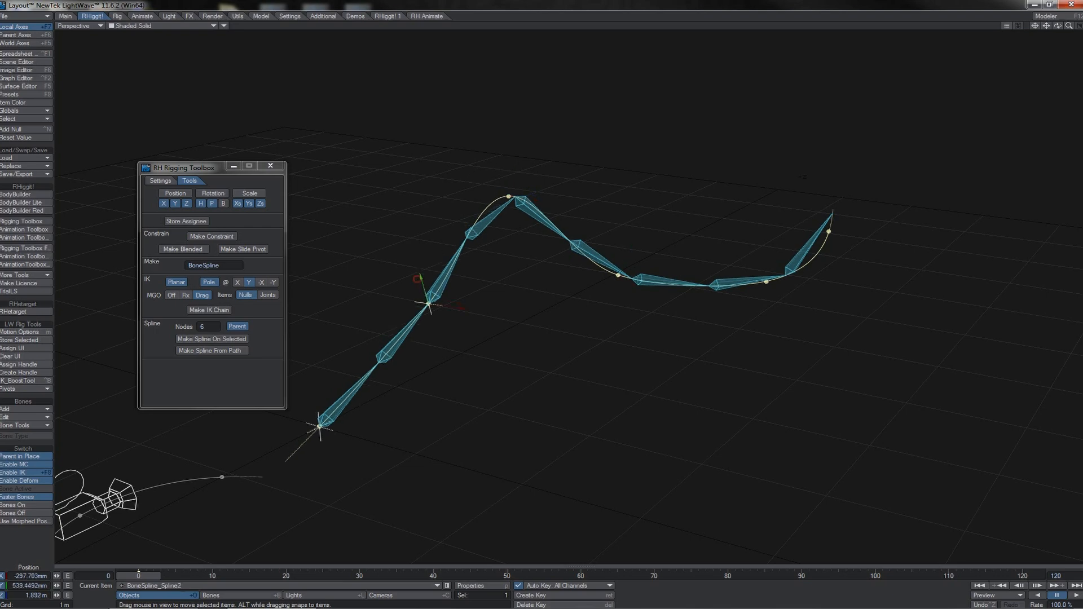
key(Down)
drag(512, 153, 542, 301)
Rotate the third BoneSpline control, and adjust the rotation of the fourth bone in the chain
key(y)
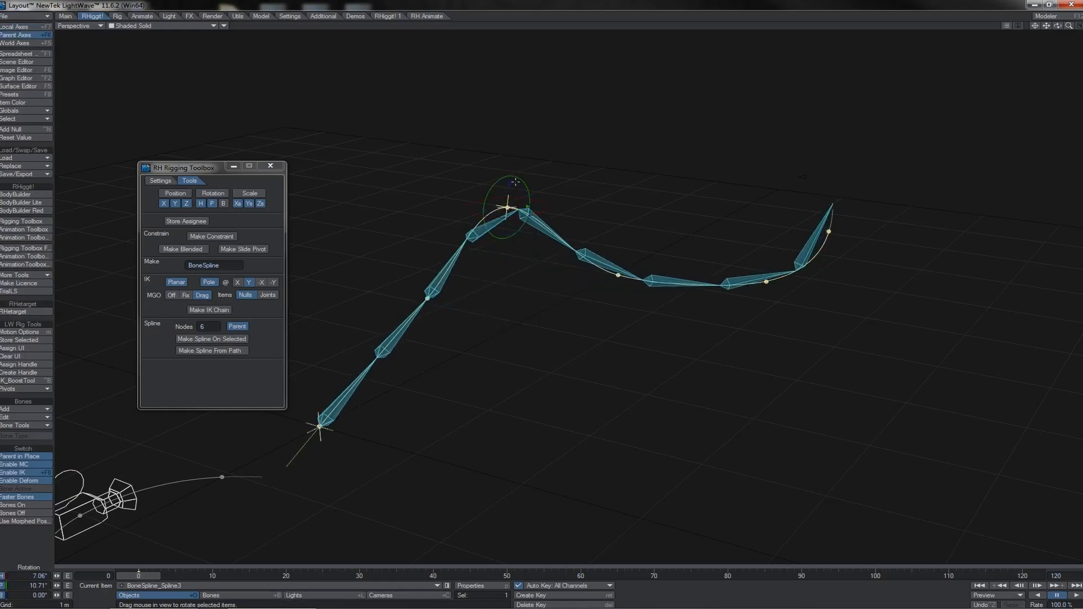
drag(516, 181, 510, 183)
click(493, 222)
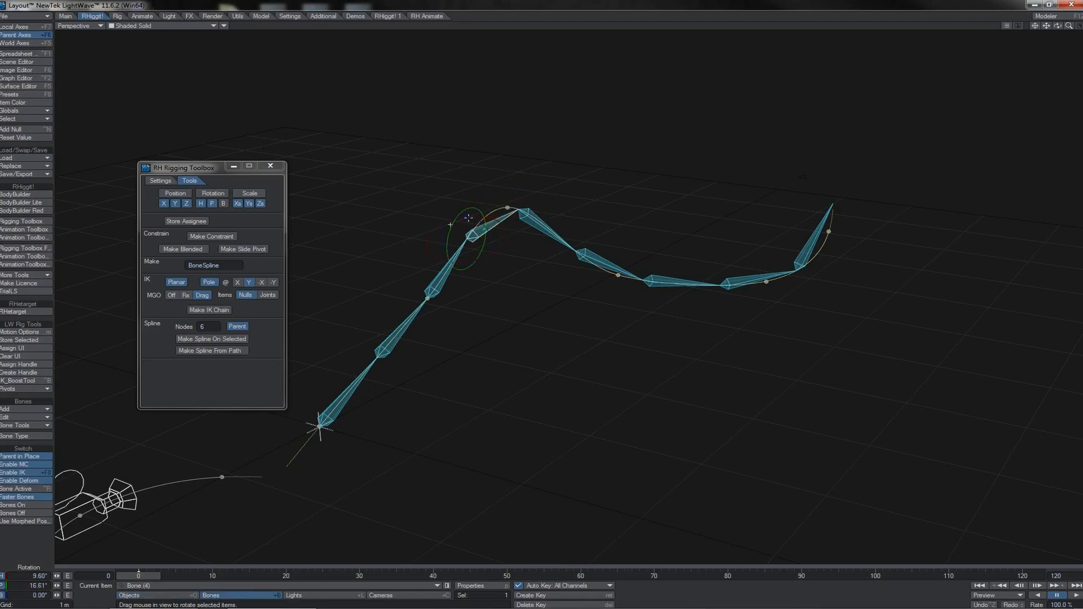
drag(469, 218, 491, 238)
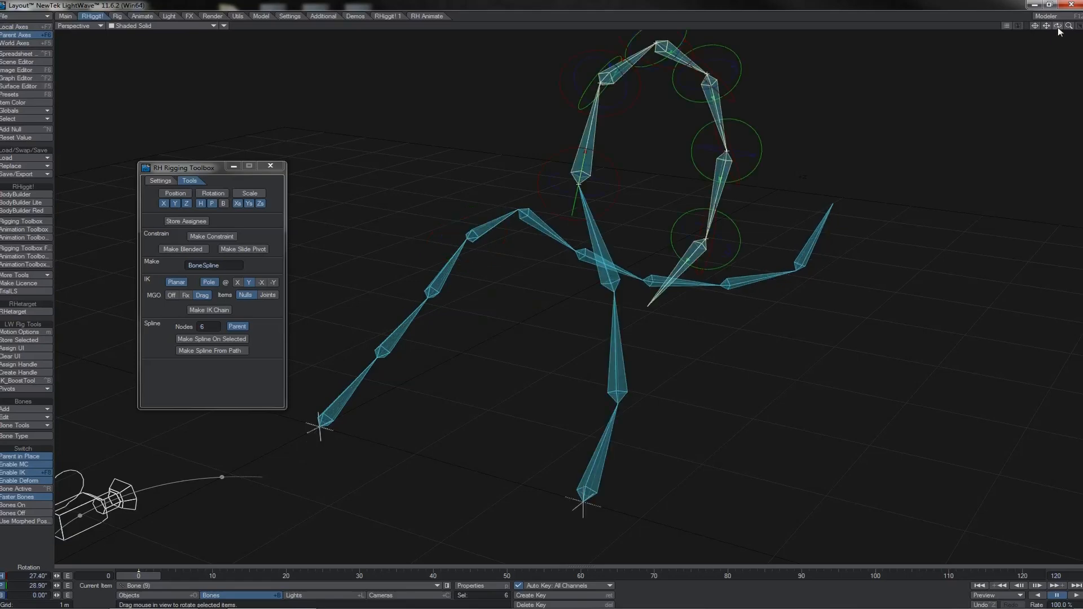
Make a spline named BoneSpline2 on the entire second bone chain, with Nodes set to 1 and Parent off
mouse_move(1059, 27)
mouse_down()
mouse_move(1015, 26)
mouse_move(1056, 25)
mouse_move(1047, 56)
mouse_move(1048, 35)
mouse_move(1066, 31)
mouse_up()
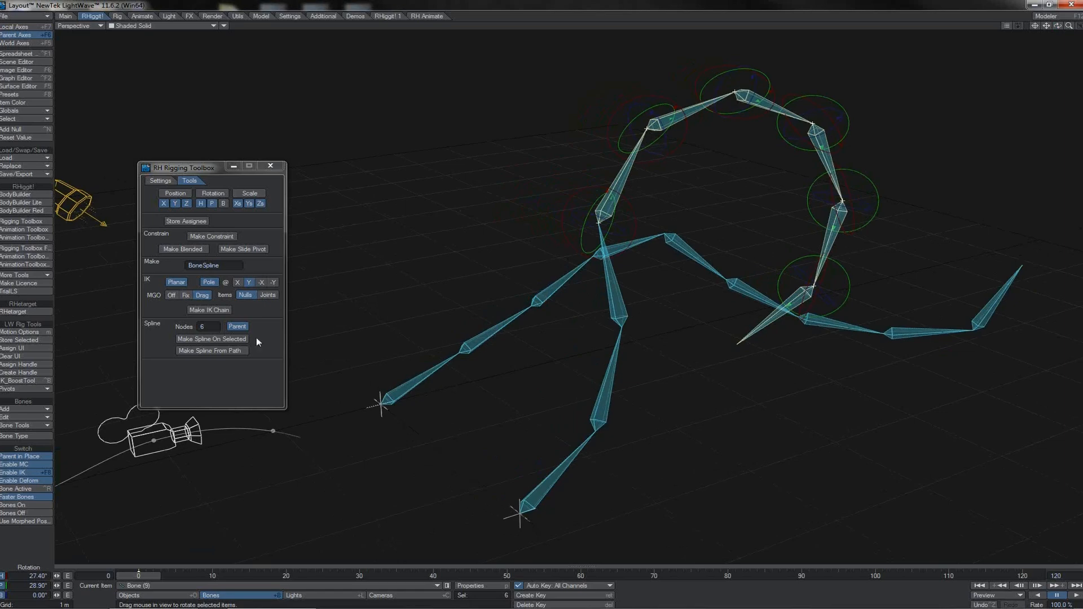
double_click(439, 369)
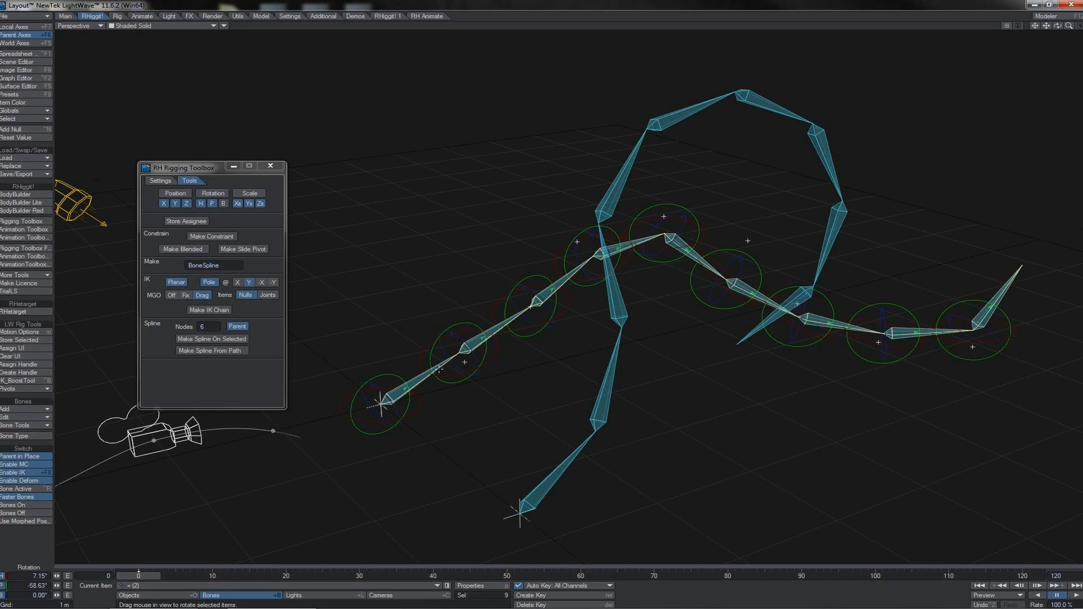
click(570, 466)
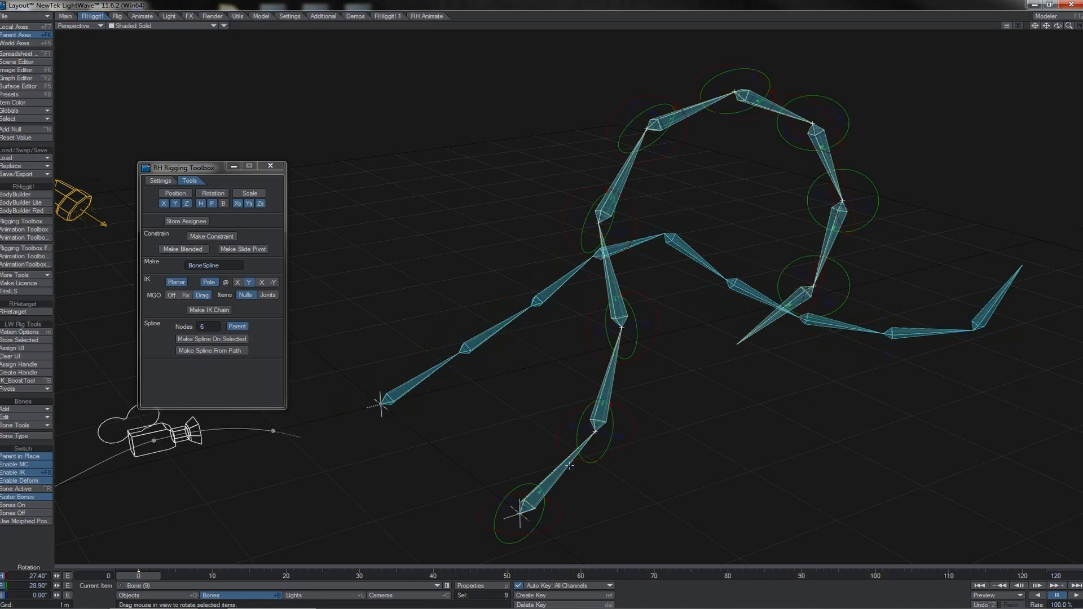
click(205, 326)
text(1)
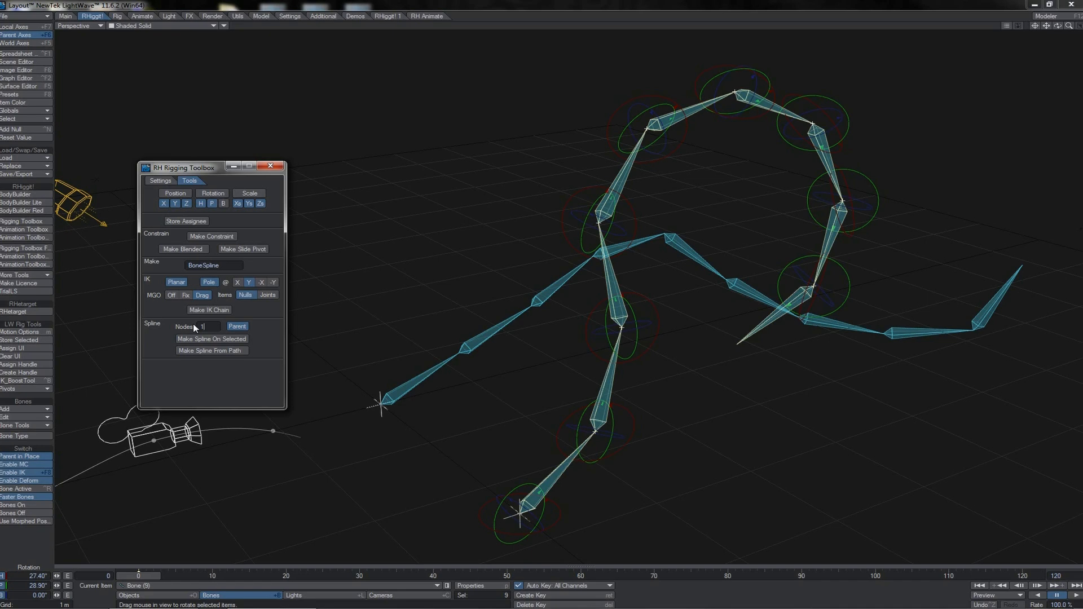
click(238, 339)
click(221, 266)
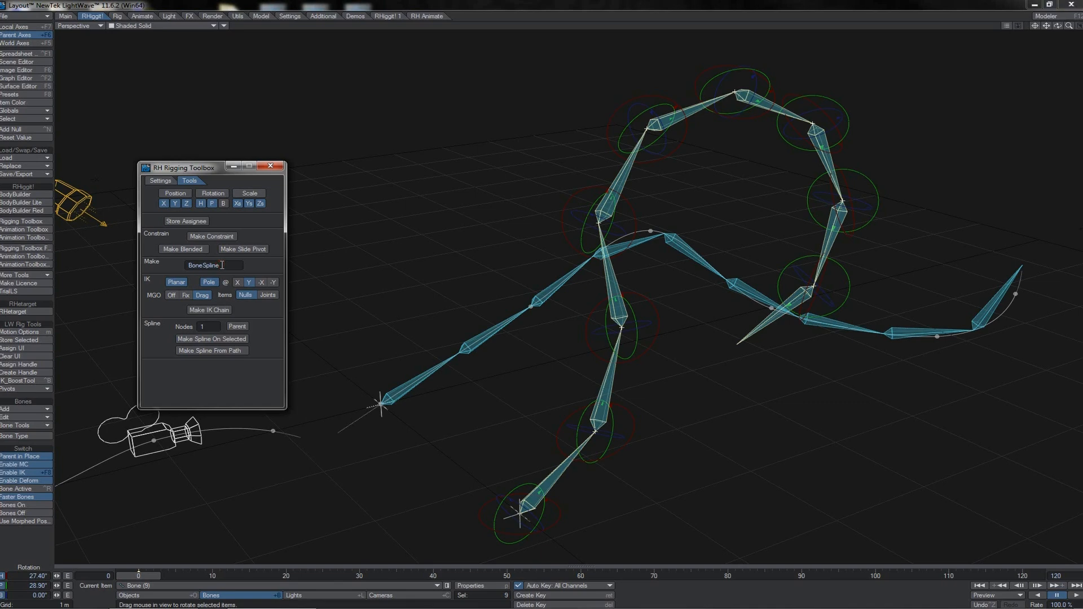
text(2)
click(217, 340)
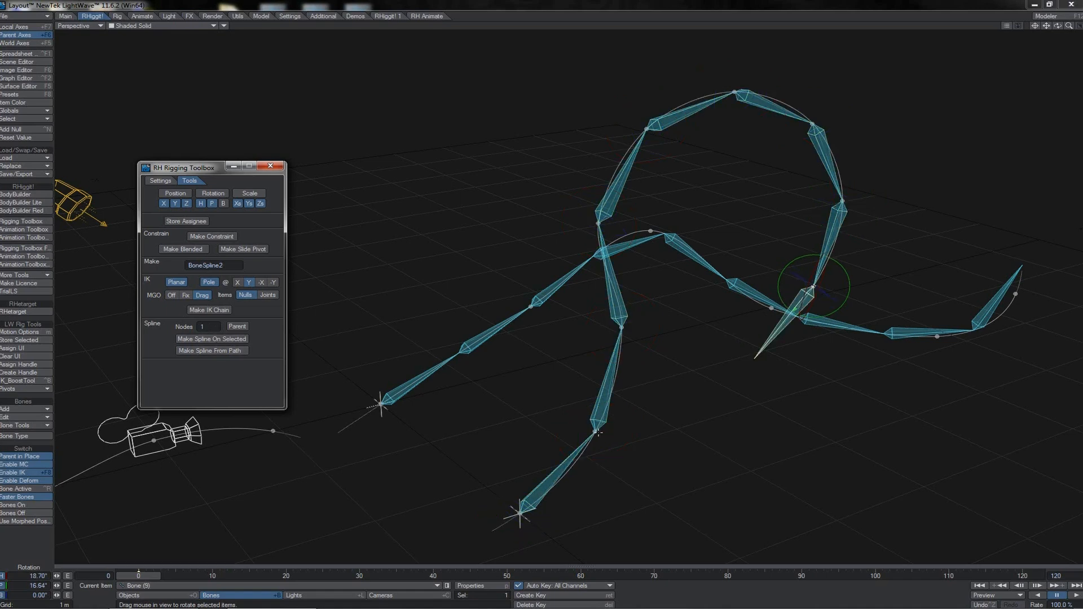
Examine how the BoneSpline2 controls are placed along the second chain's bones by selecting them one after another
click(597, 431)
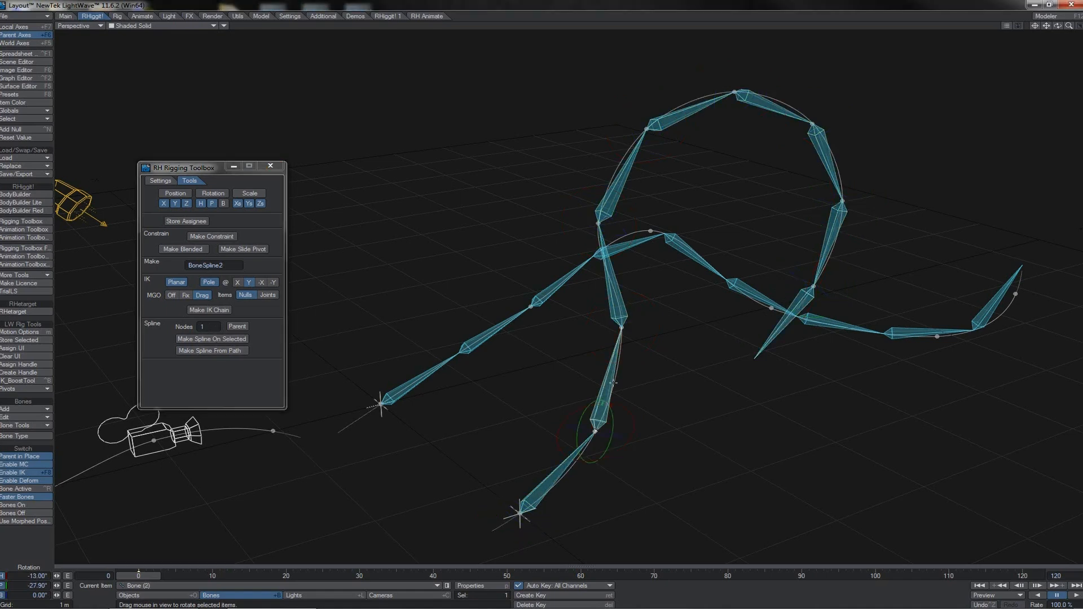
click(625, 327)
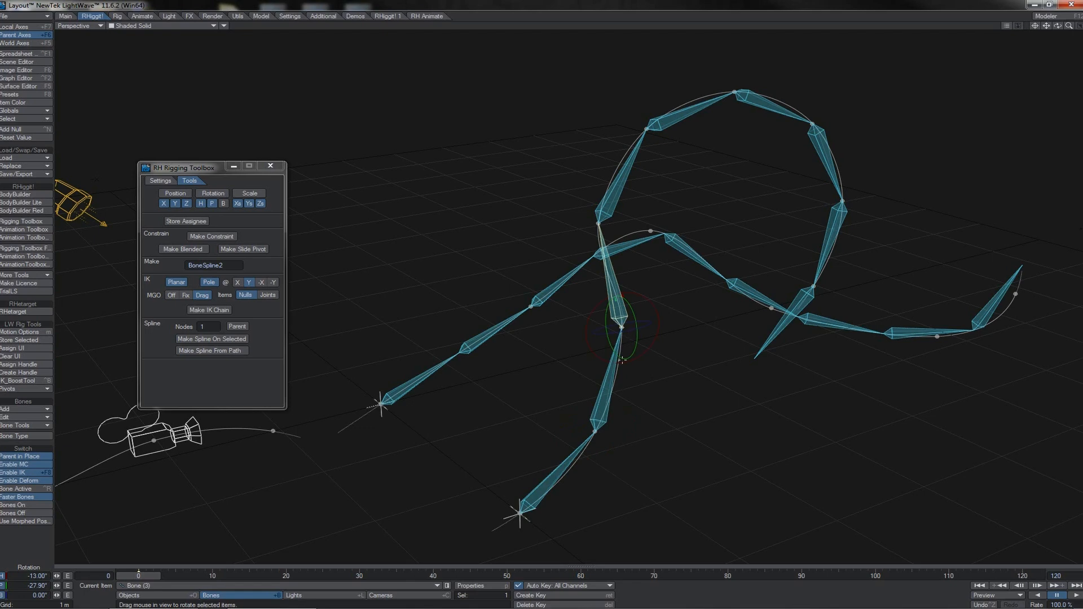
click(525, 518)
click(597, 433)
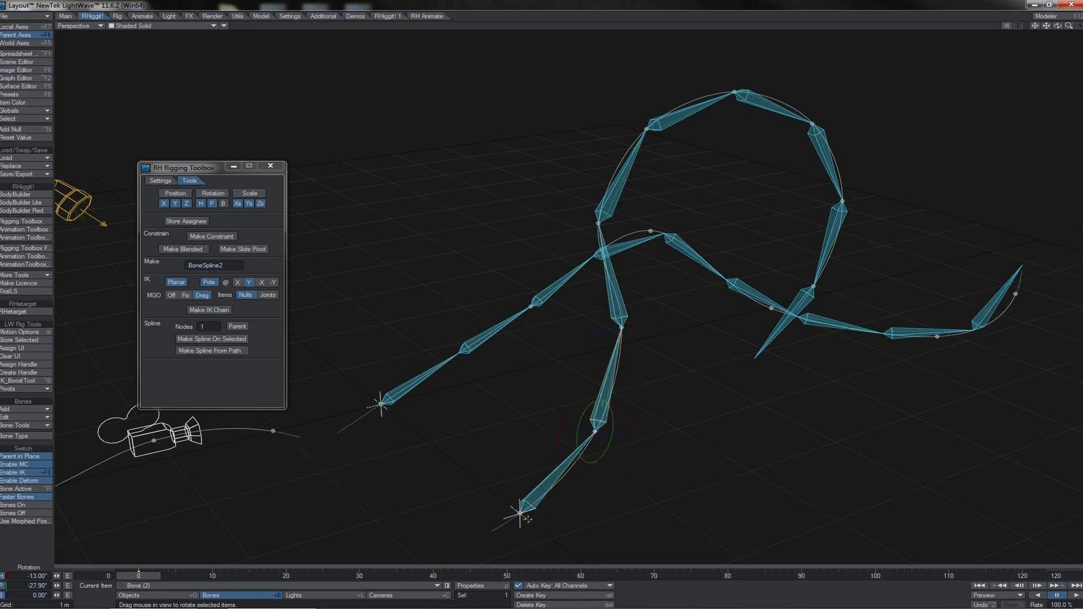
click(597, 433)
key(Down)
key(Down)
key(Down)
key(Down)
key(Down)
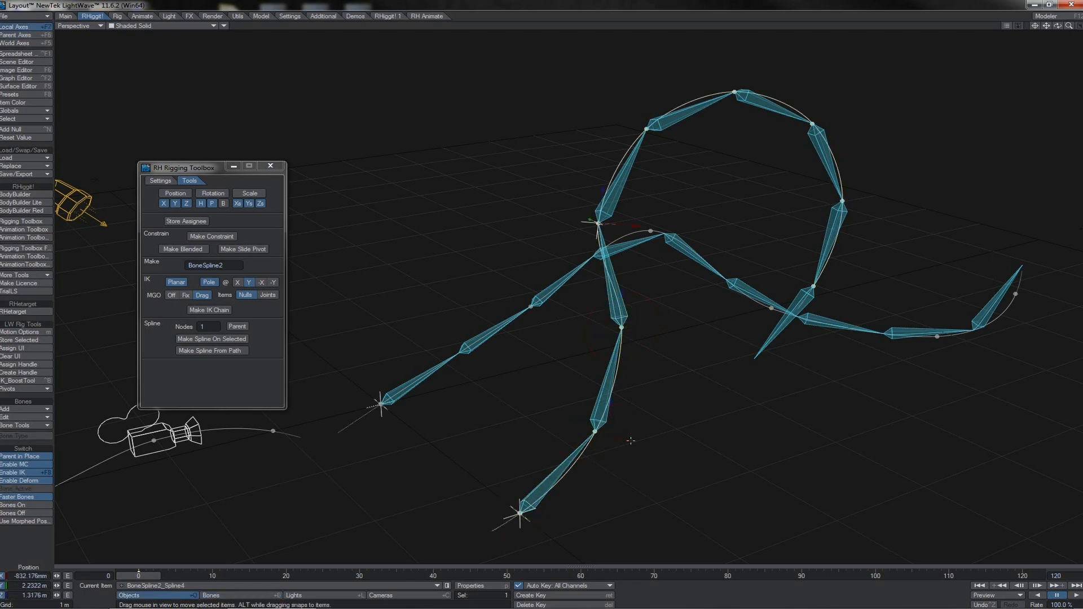
key(Down)
key(Up)
key(Up)
key(Up)
key(Up)
key(Up)
key(Up)
mouse_move(628, 441)
mouse_down()
mouse_move(496, 395)
mouse_move(587, 424)
mouse_move(641, 455)
mouse_move(613, 438)
mouse_move(628, 442)
mouse_up()
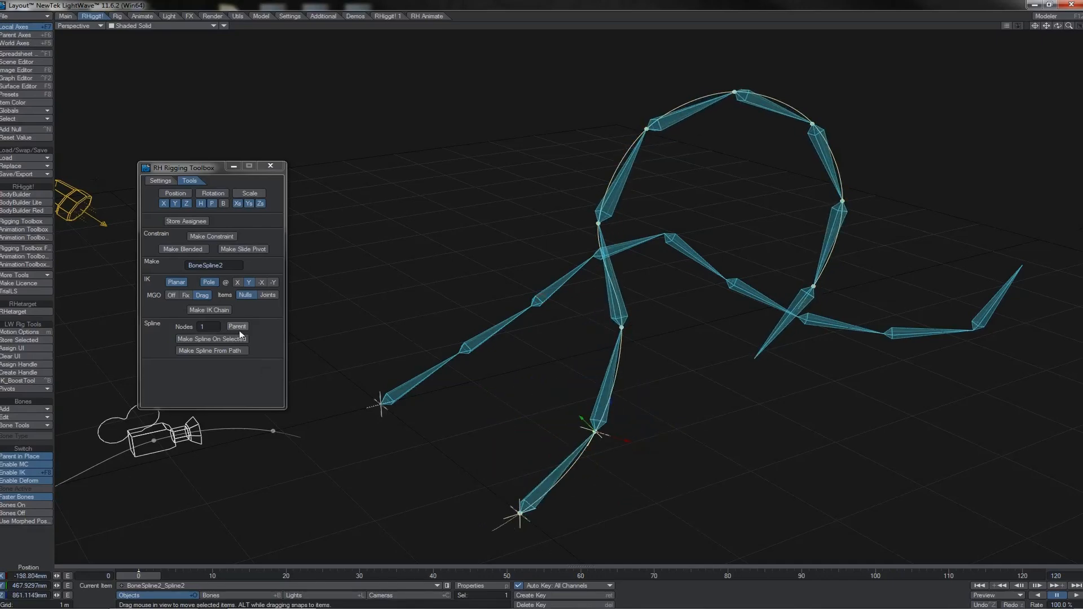
Open the Scene Editor, examine the bone hierarchy under the object named 3, and collapse that branch
click(17, 62)
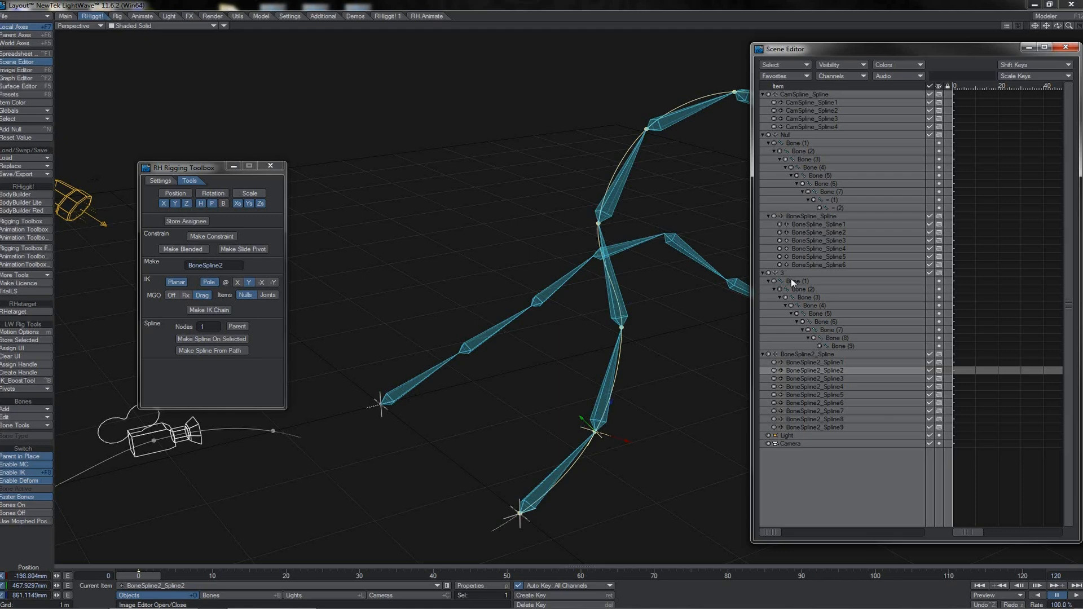
click(777, 274)
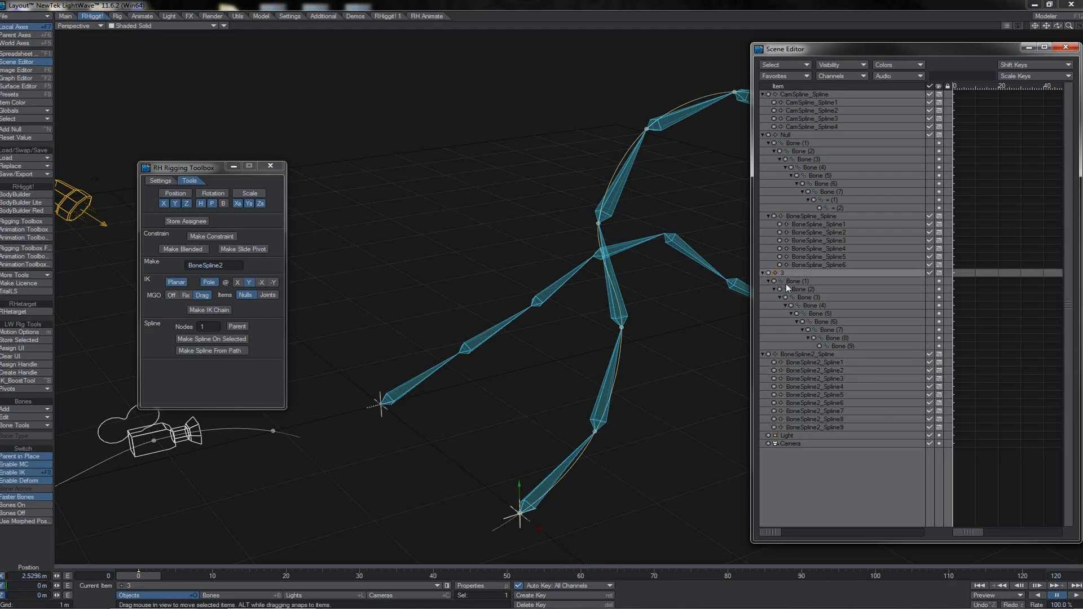
click(789, 281)
click(798, 297)
click(812, 314)
click(827, 330)
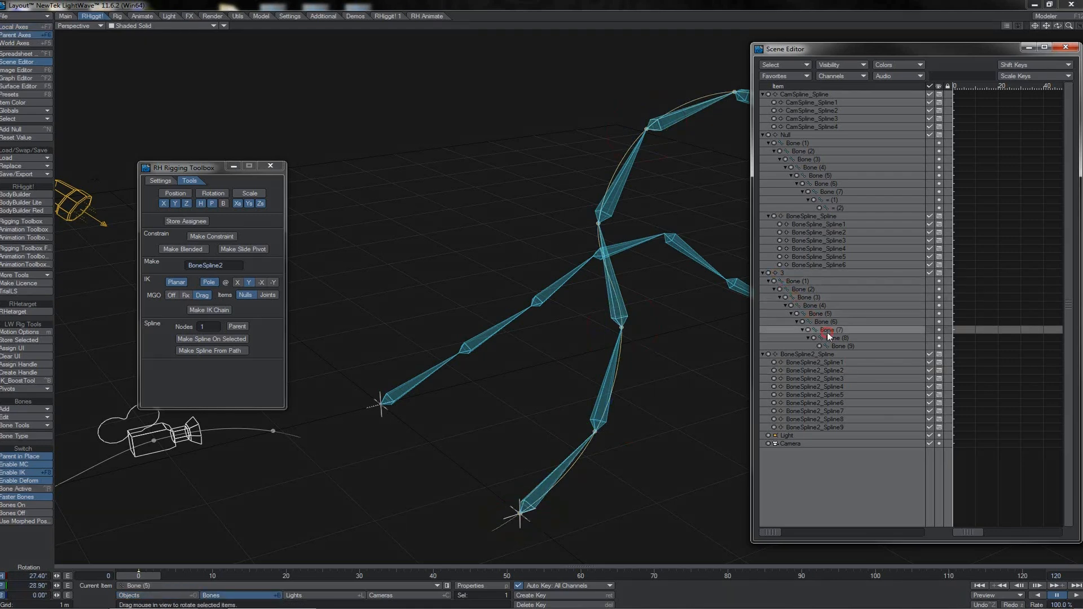
click(764, 273)
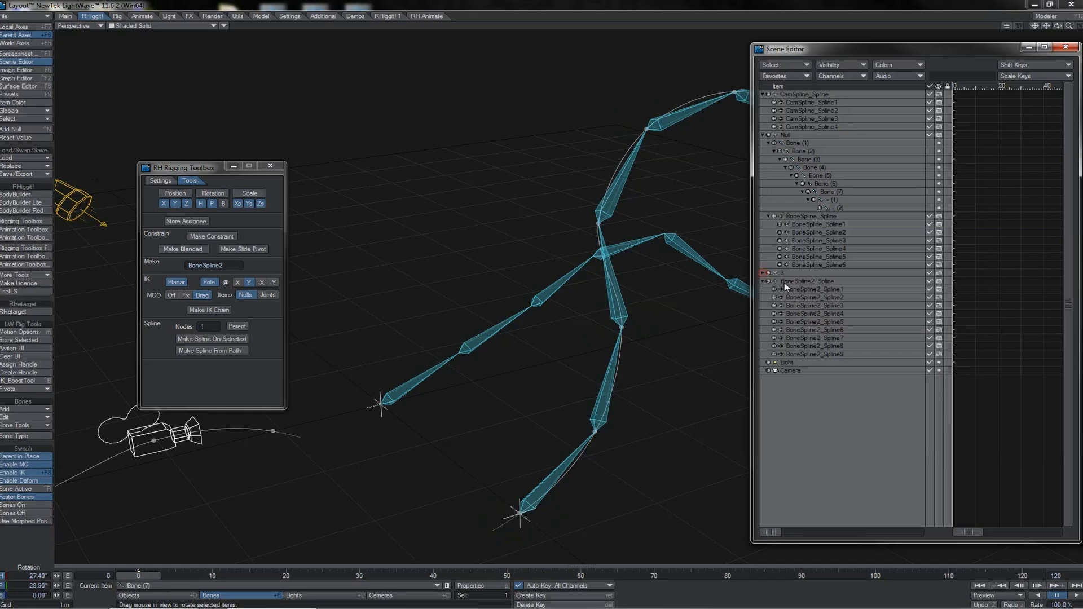
Examine the control items under BoneSpline2_Spline in the Scene Editor, and collapse that branch
click(790, 282)
click(793, 290)
click(795, 297)
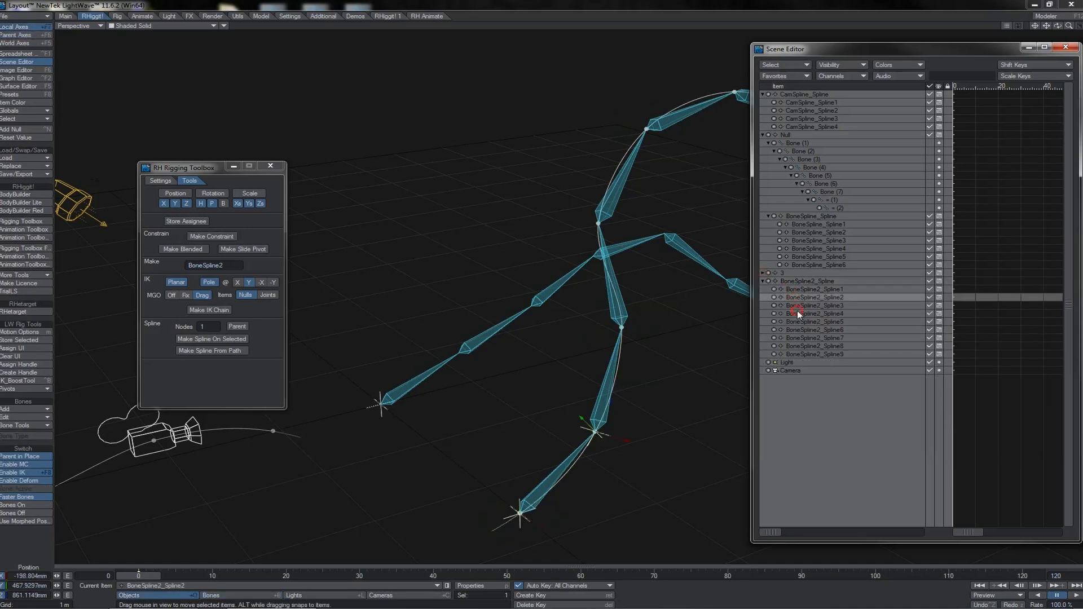
click(798, 314)
click(801, 323)
click(763, 282)
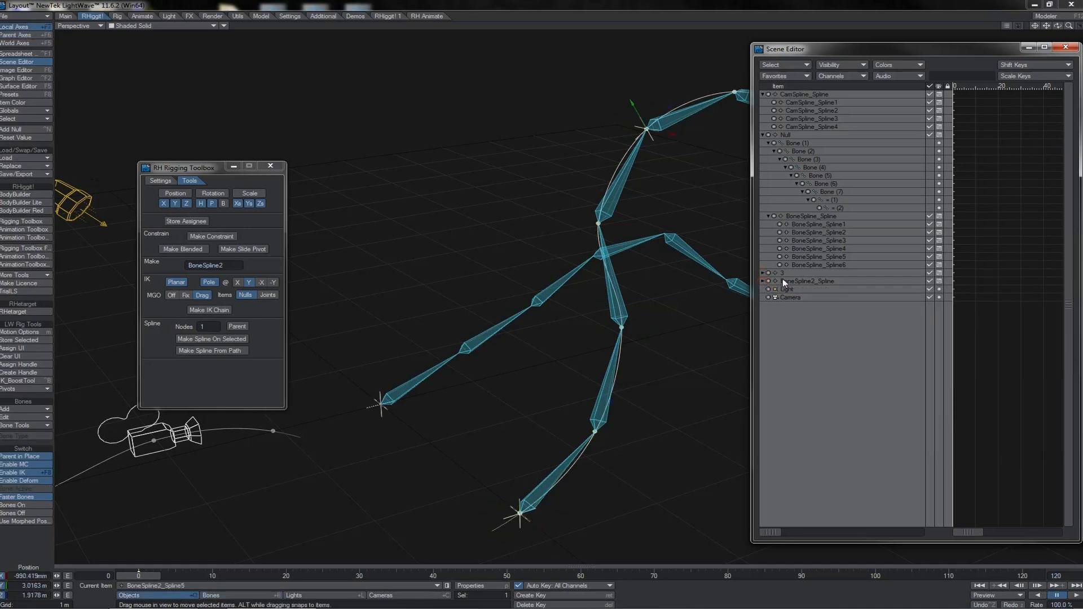
Examine how the bones and the BoneSpline_Spline controls are parented under the Null in the Scene Editor
click(793, 143)
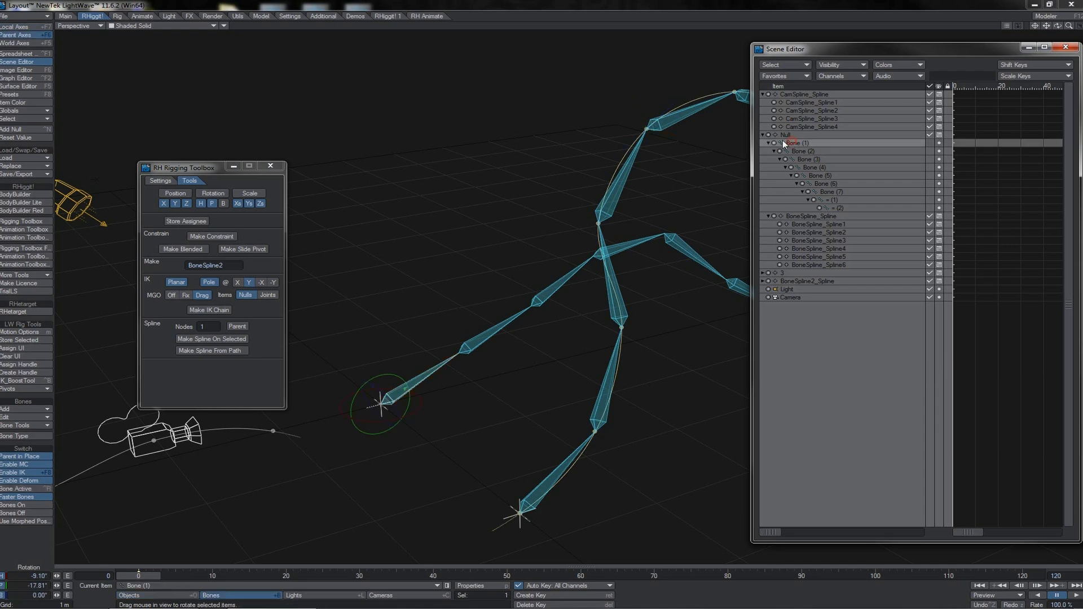
click(796, 151)
click(802, 159)
click(811, 167)
click(815, 175)
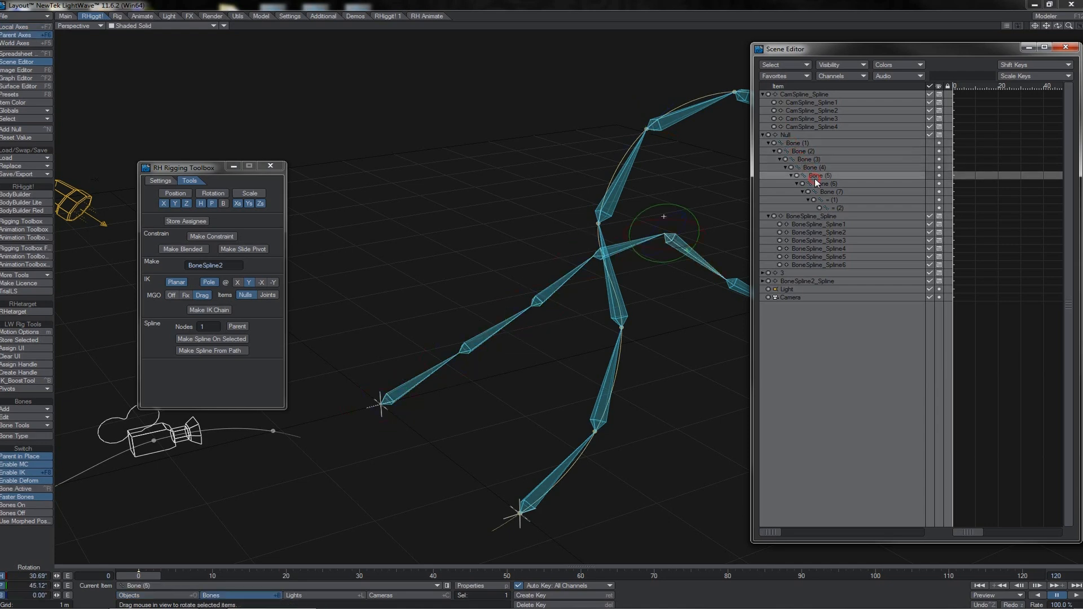
click(763, 136)
click(764, 136)
click(801, 217)
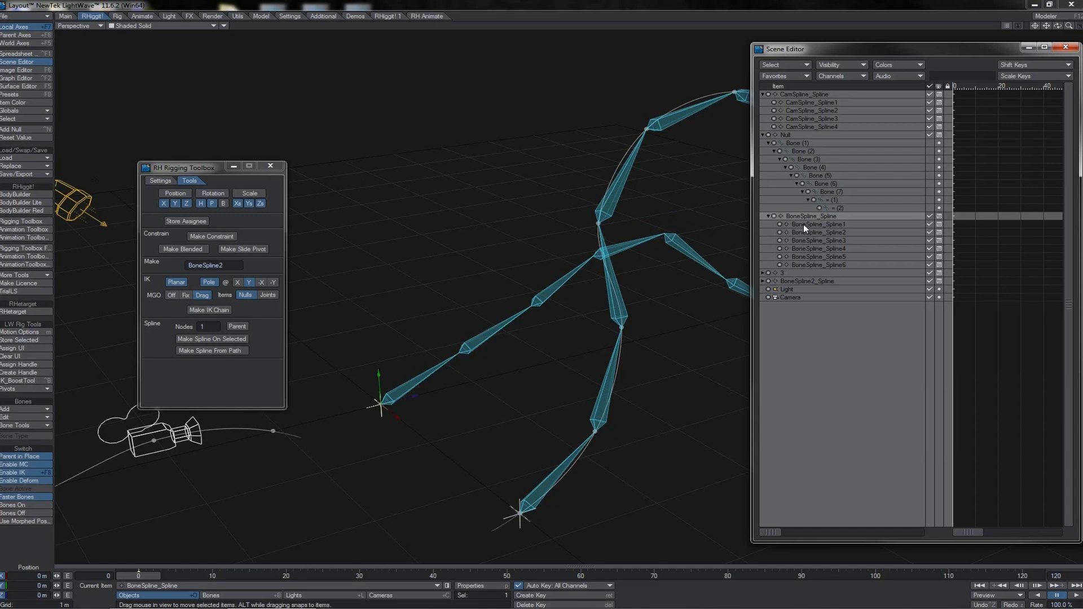
click(803, 224)
click(805, 232)
click(808, 248)
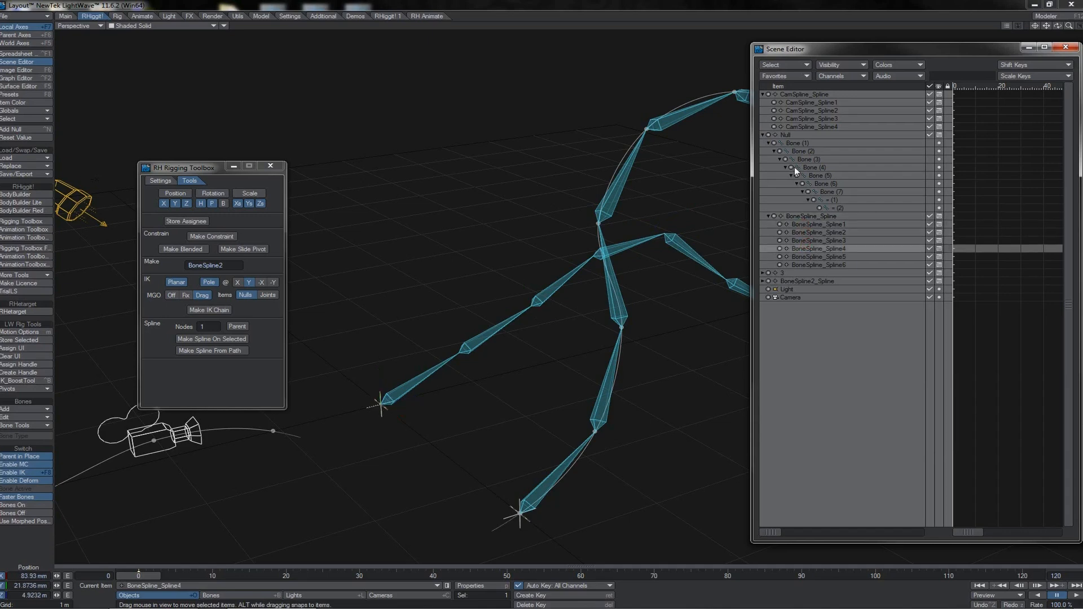
Move the Null, with its parented bone chain and spline, to about X -2.36 m and Z 490 mm
click(788, 135)
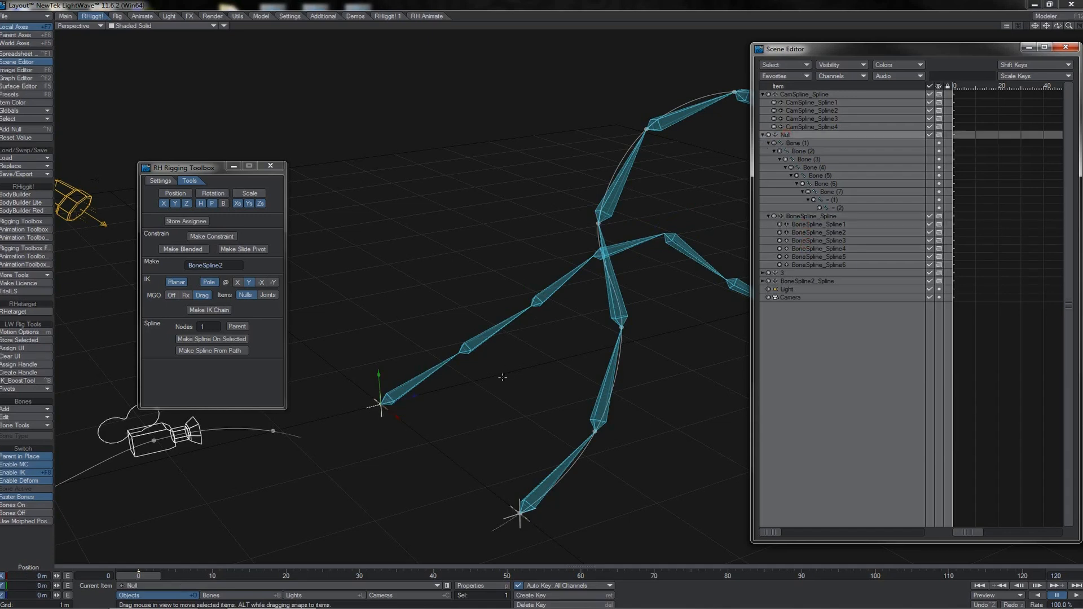
drag(477, 400, 369, 250)
drag(474, 446, 477, 399)
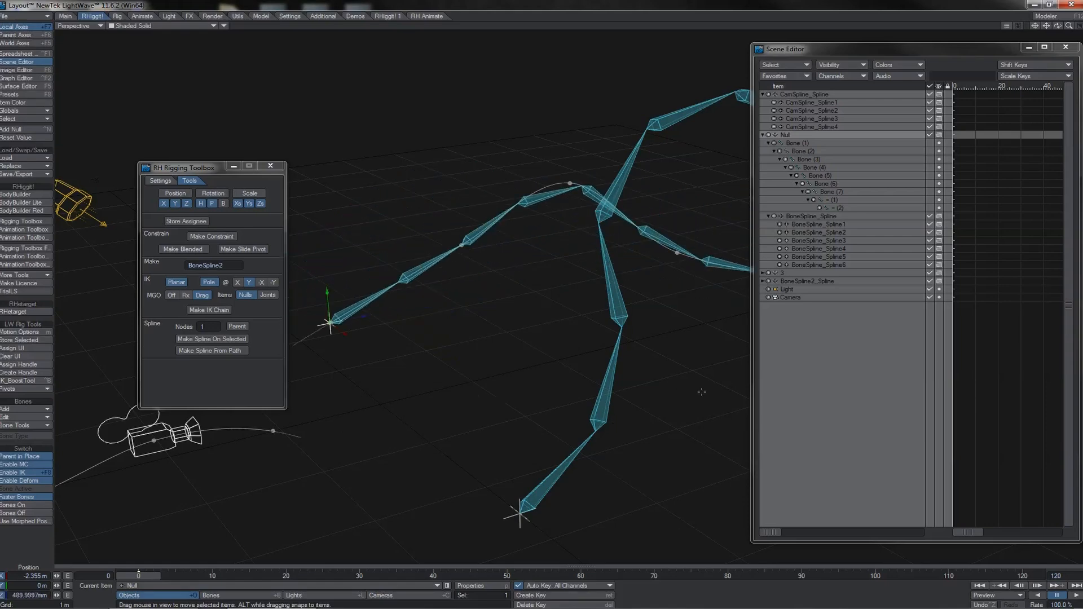
Expand the BoneSpline2_Spline and 3 branches in the Scene Editor and select object 3
click(763, 281)
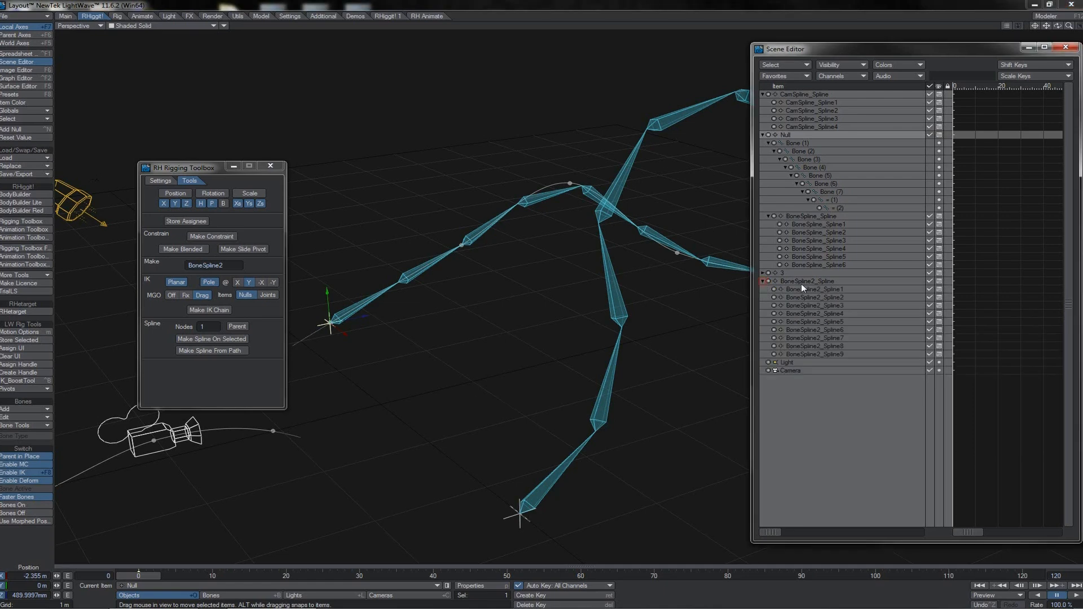
click(763, 273)
click(784, 275)
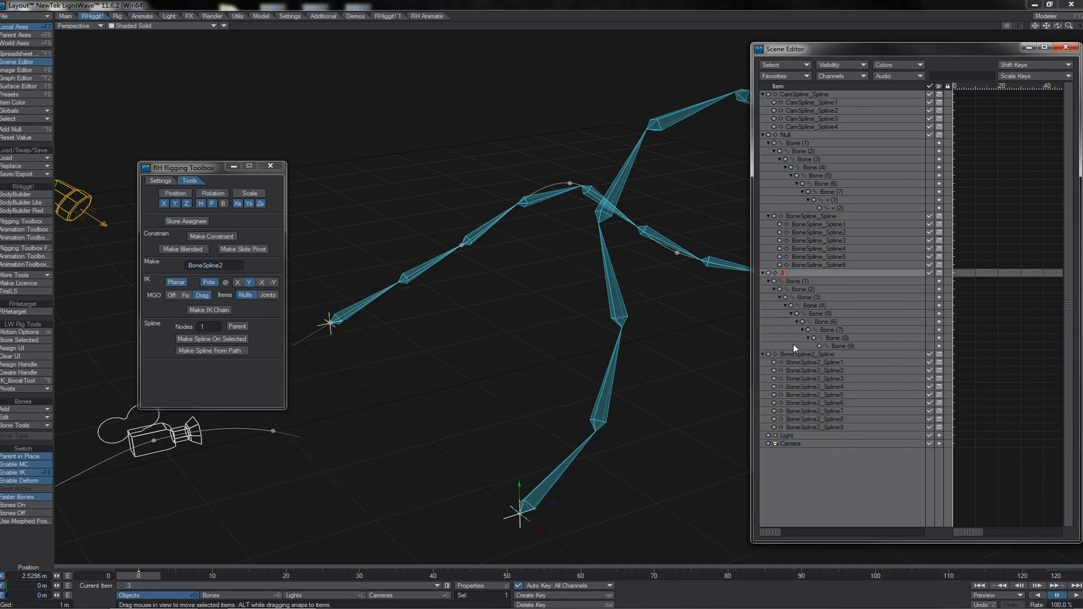
Compare the unparented BoneSpline2 controls with the parented BoneSpline controls by selecting items from both groups
click(796, 357)
click(802, 386)
click(810, 405)
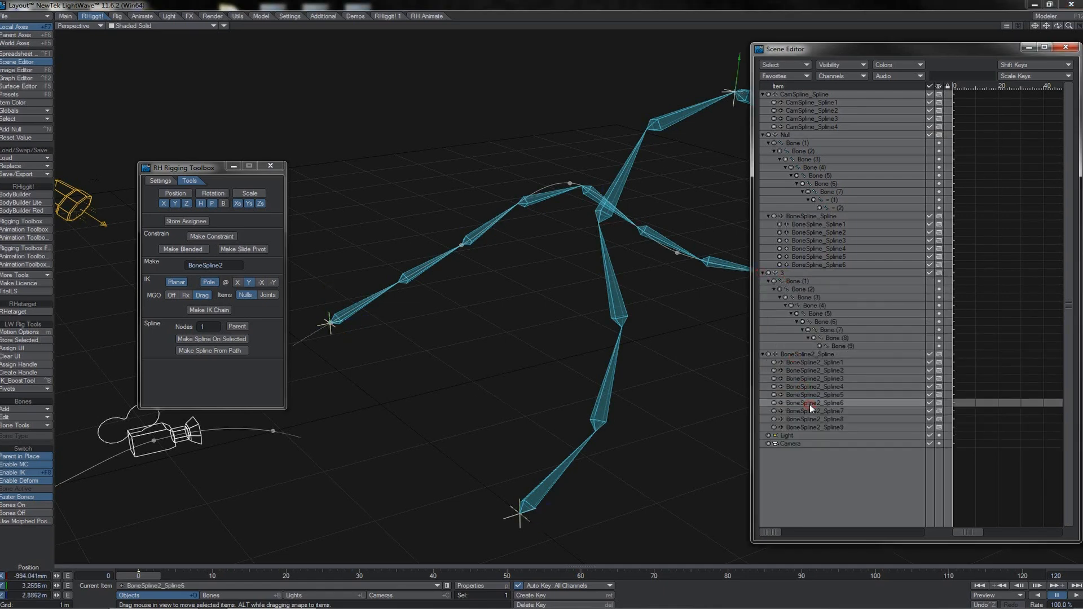
click(811, 425)
click(811, 411)
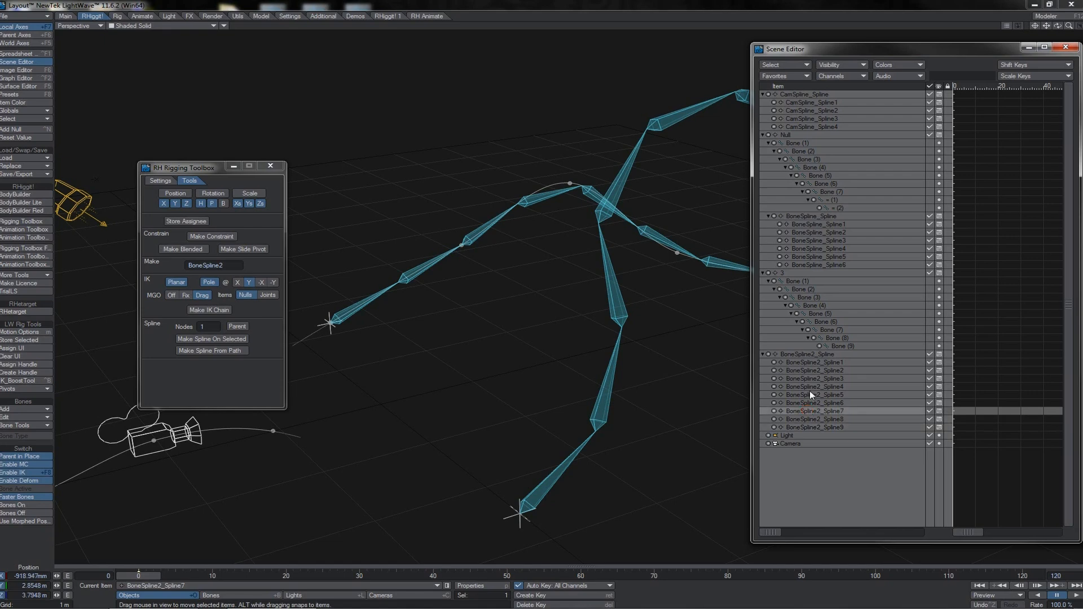
click(810, 394)
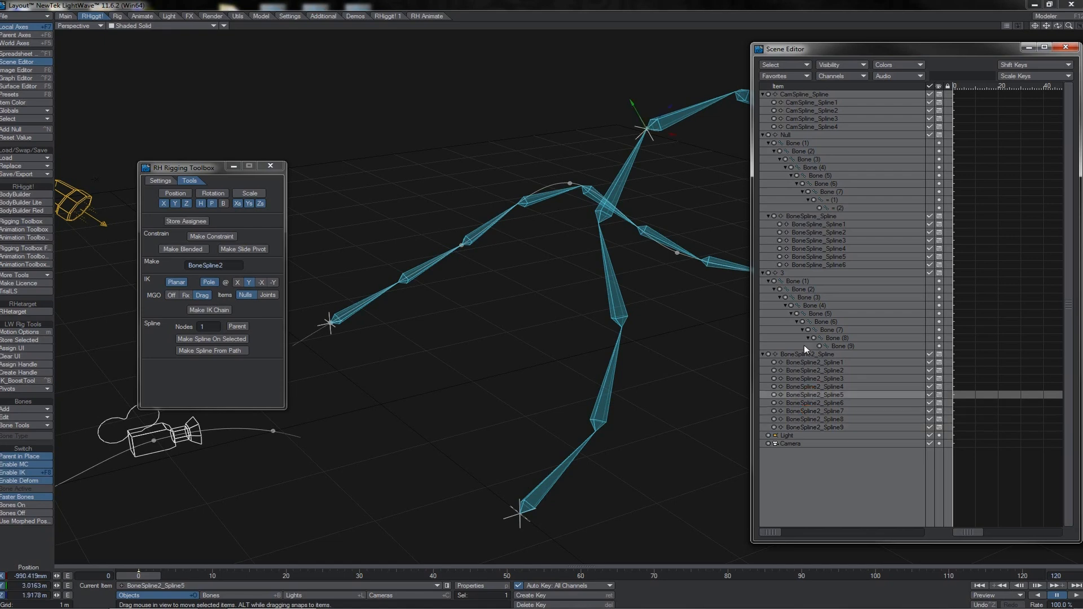
click(800, 240)
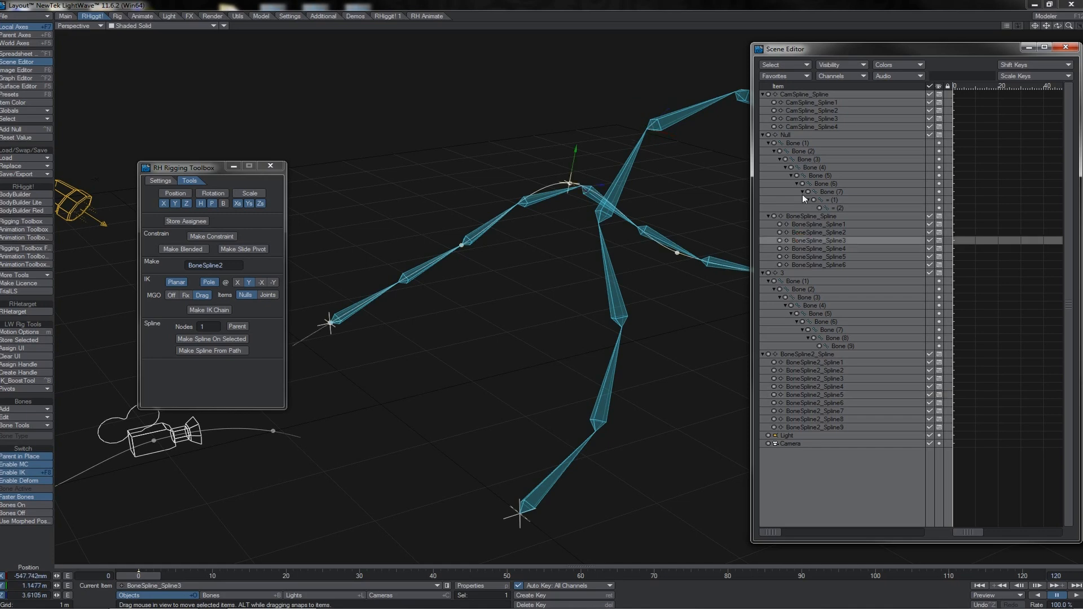
click(793, 217)
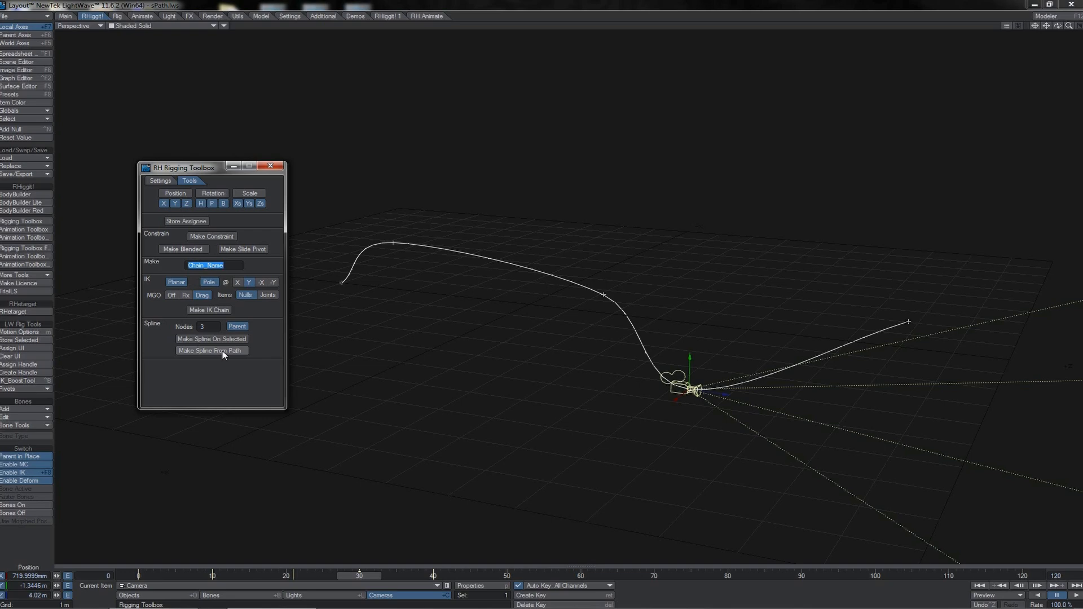
Set the spline nodes to 8 and make a time-based spline from the camera's path over frames 0 to 40
drag(1059, 27, 912, 40)
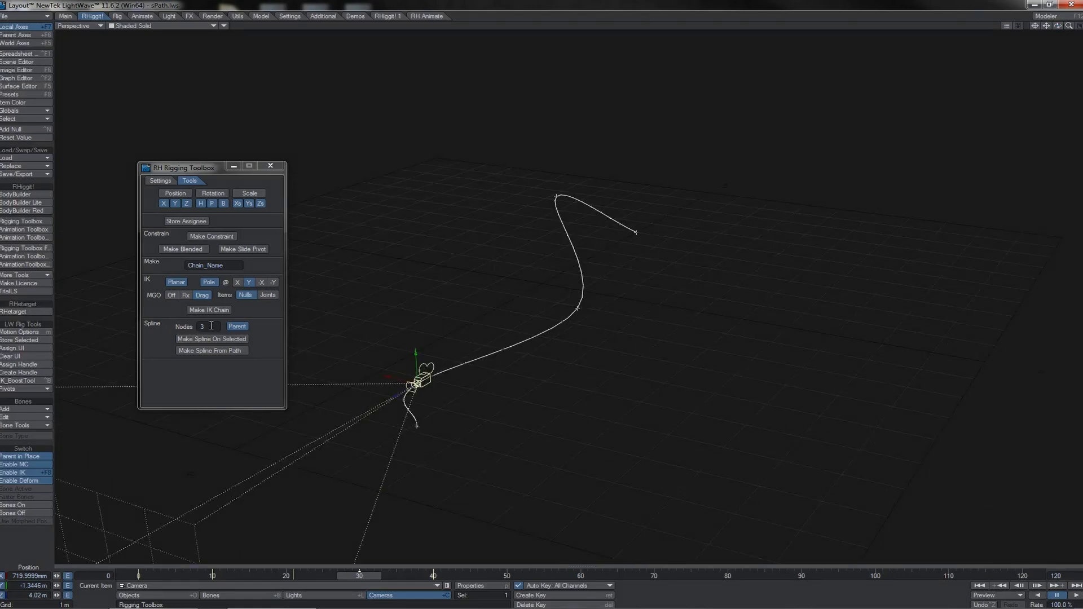
click(211, 326)
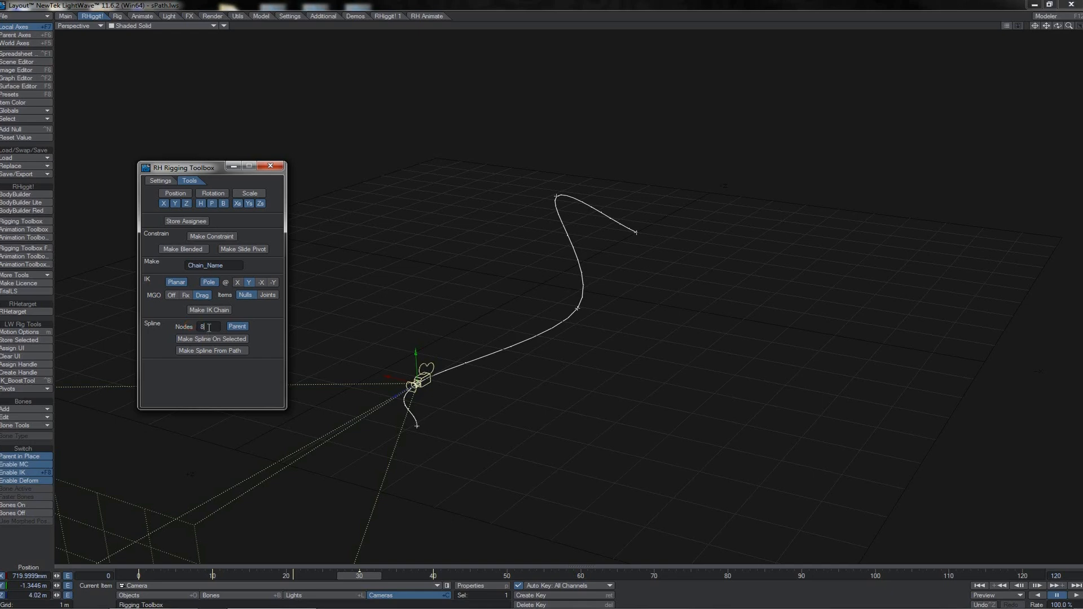
click(237, 351)
drag(404, 269, 386, 219)
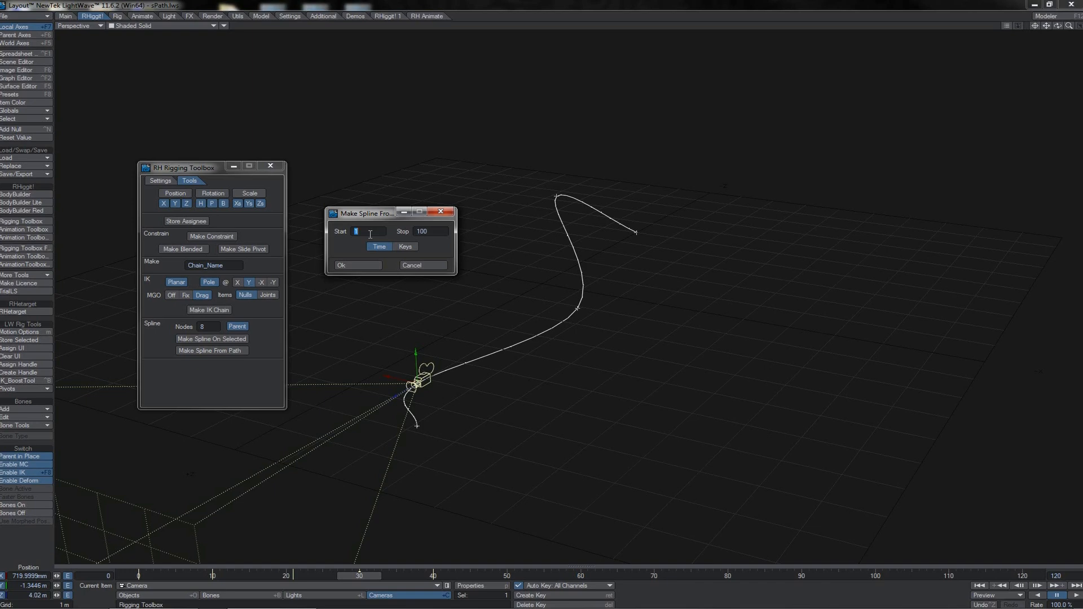
text(0)
key(Tab)
text(40)
click(367, 265)
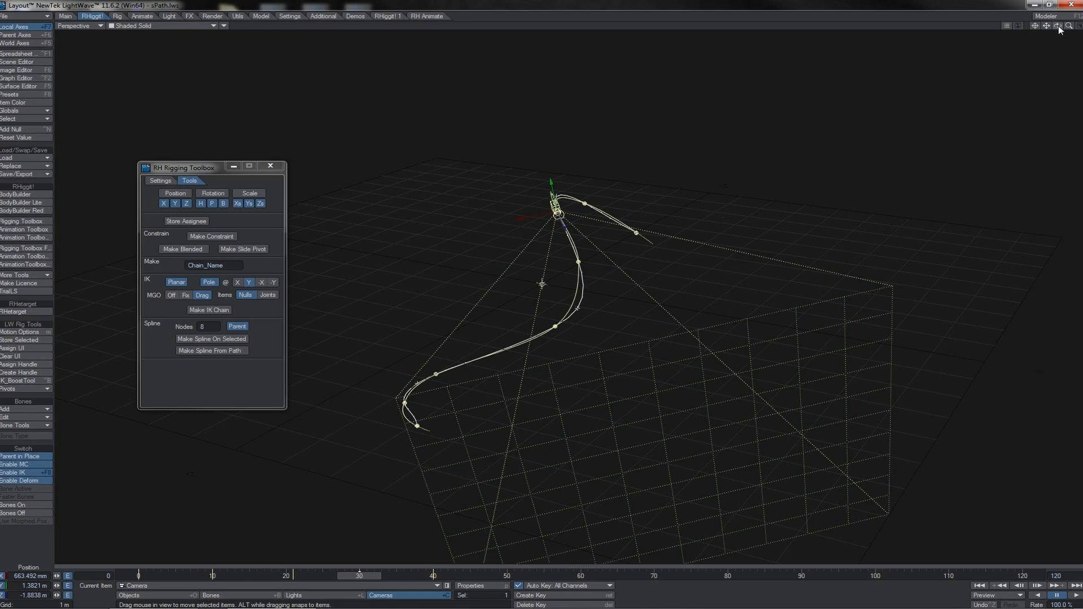
drag(1058, 26, 843, 26)
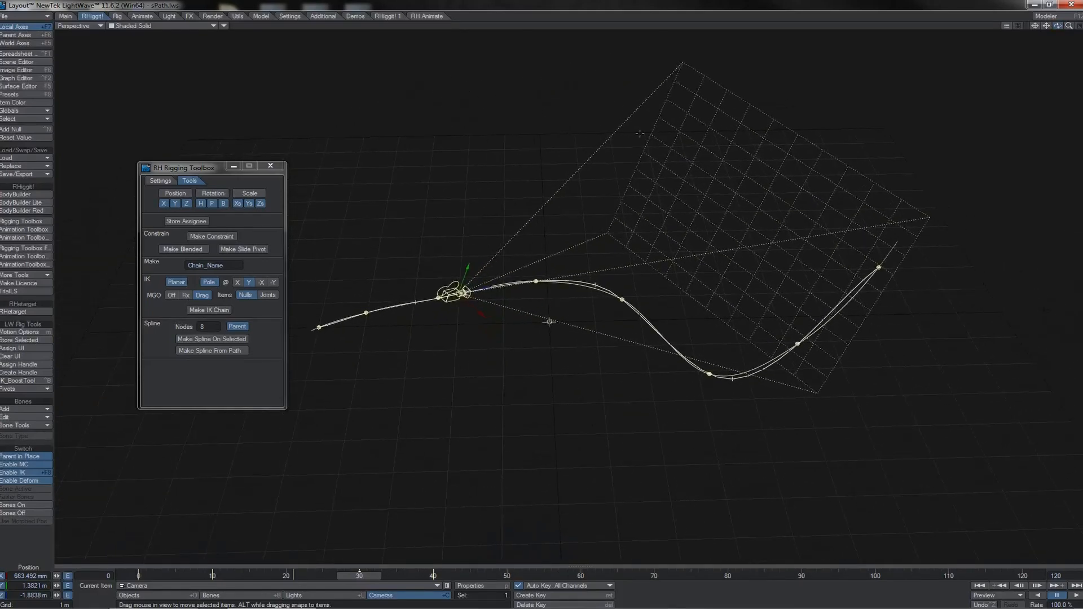
drag(489, 289, 565, 280)
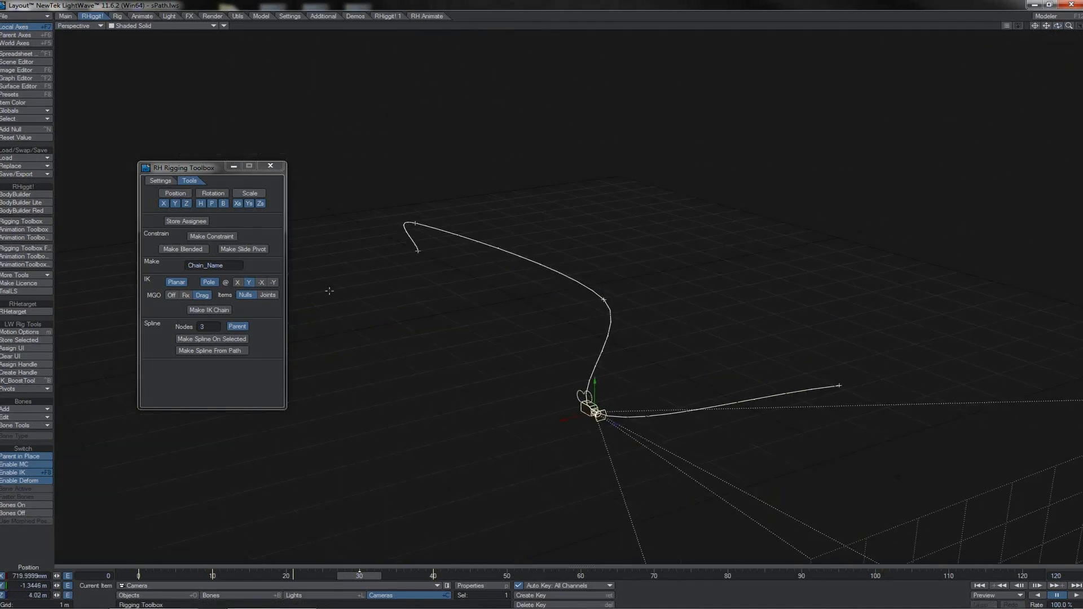
Make a spline from the camera's motion path using the Keys option
click(232, 351)
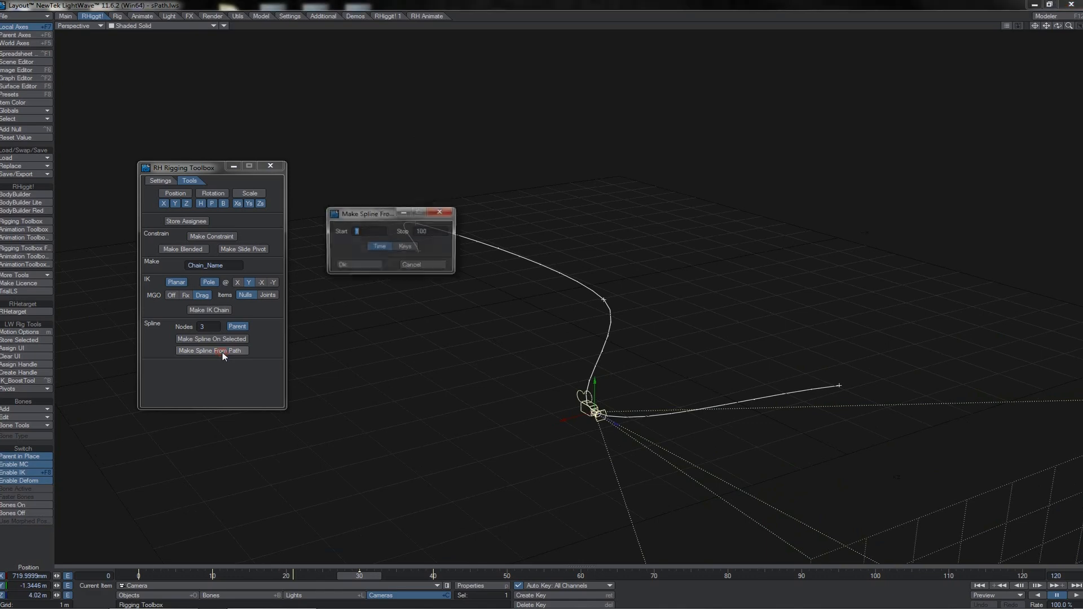
click(408, 250)
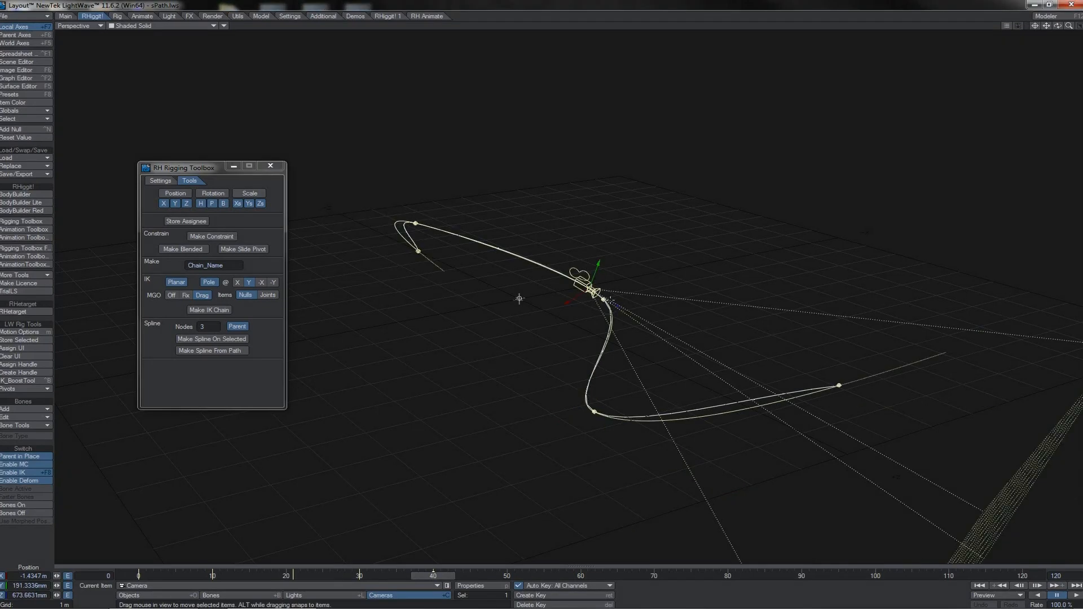
Lower CameraSplineControl4 slightly to reshape the spline, and slide the camera along it by moving it to about Z 3.5 m
click(593, 412)
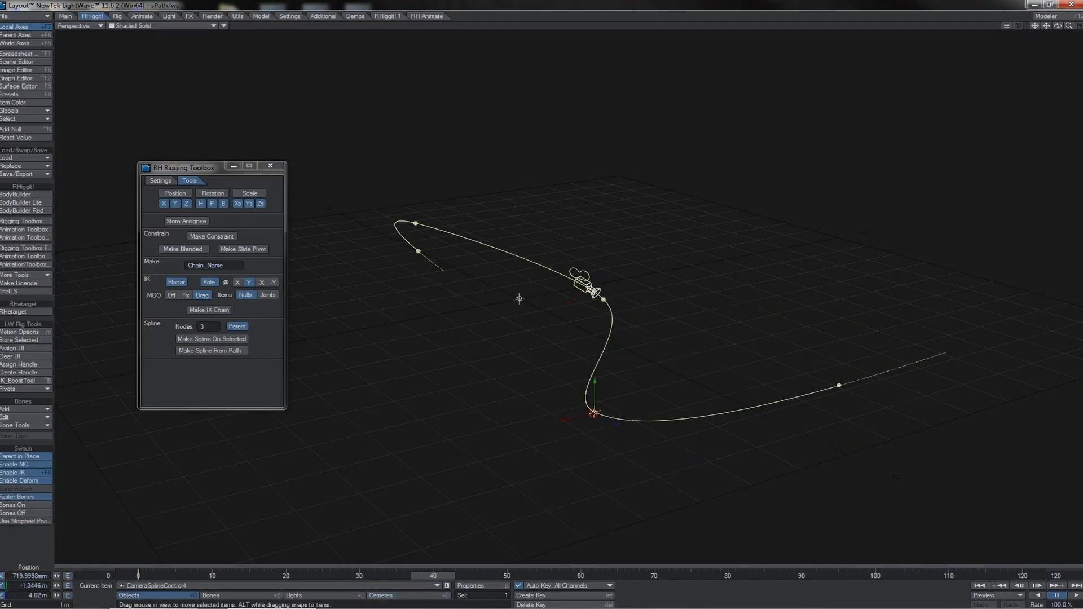
drag(594, 414, 595, 423)
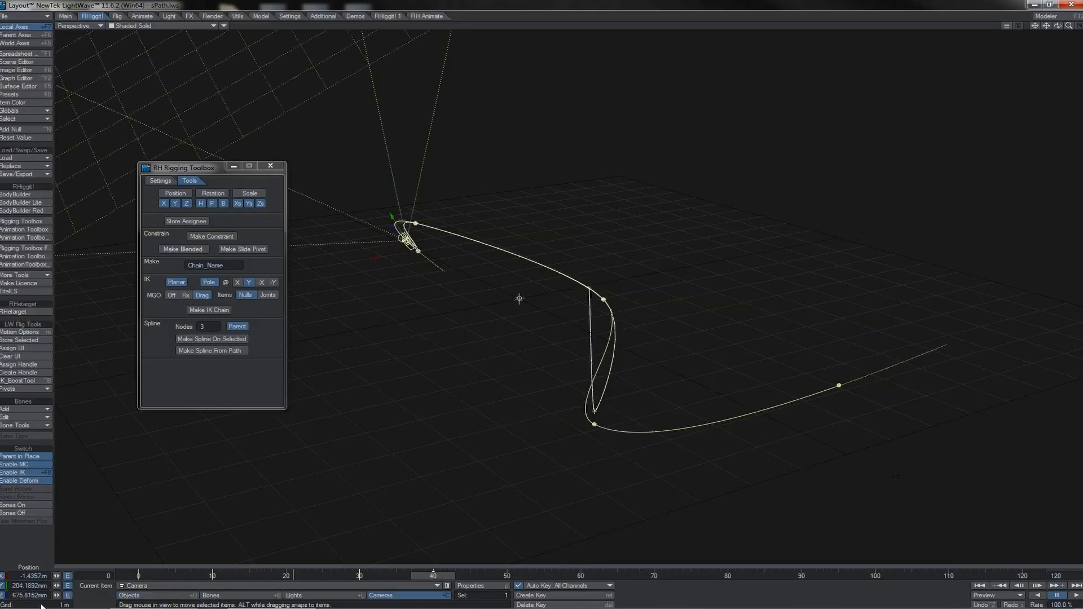
drag(58, 596, 52, 596)
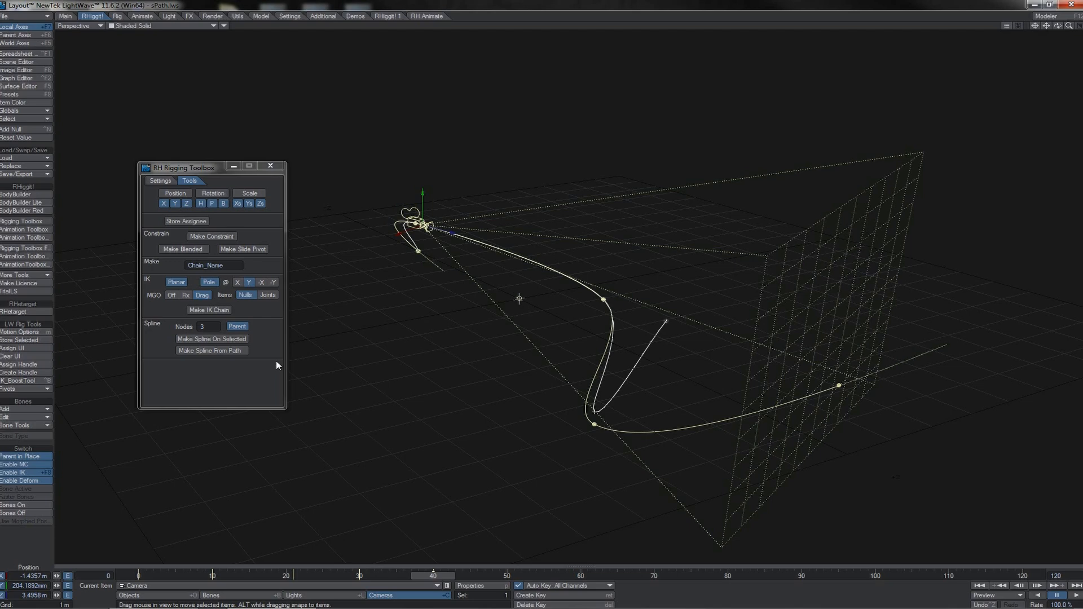